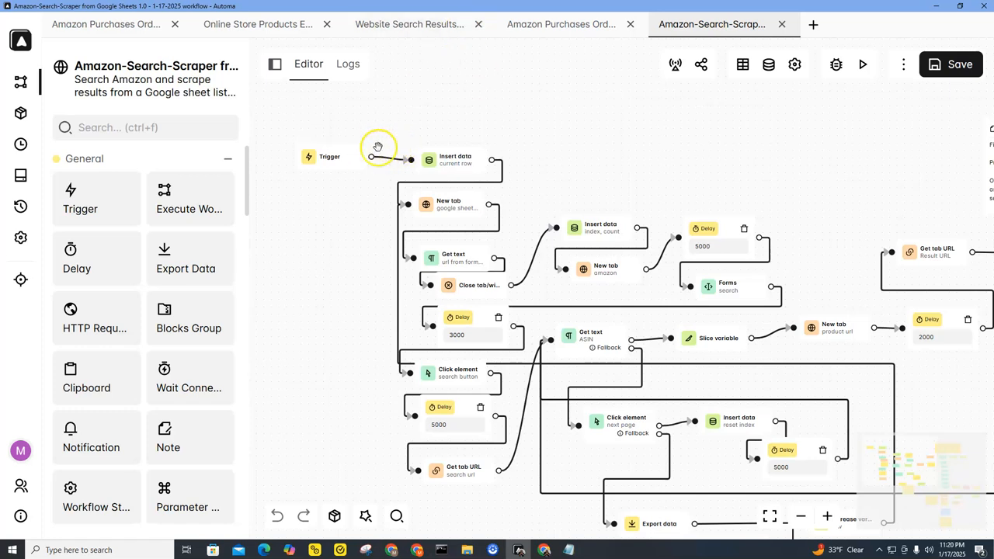
Open the parameters of the workflow's Trigger block.
{"action": "mouse_move", "coordinate": [330, 167]}
{"action": "left_click", "coordinate": [328, 164]}
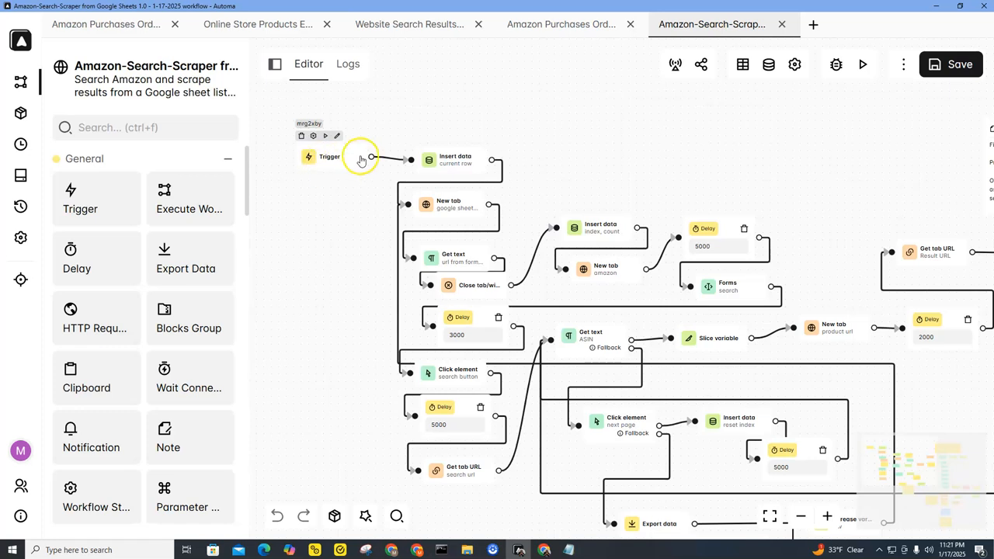
{"action": "double_click", "coordinate": [325, 158]}
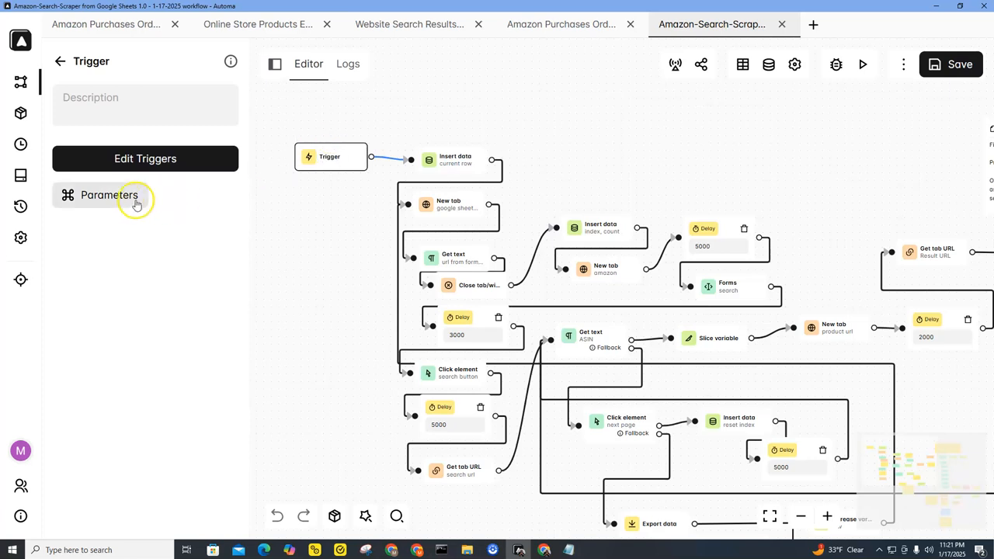
{"action": "left_click", "coordinate": [82, 195]}
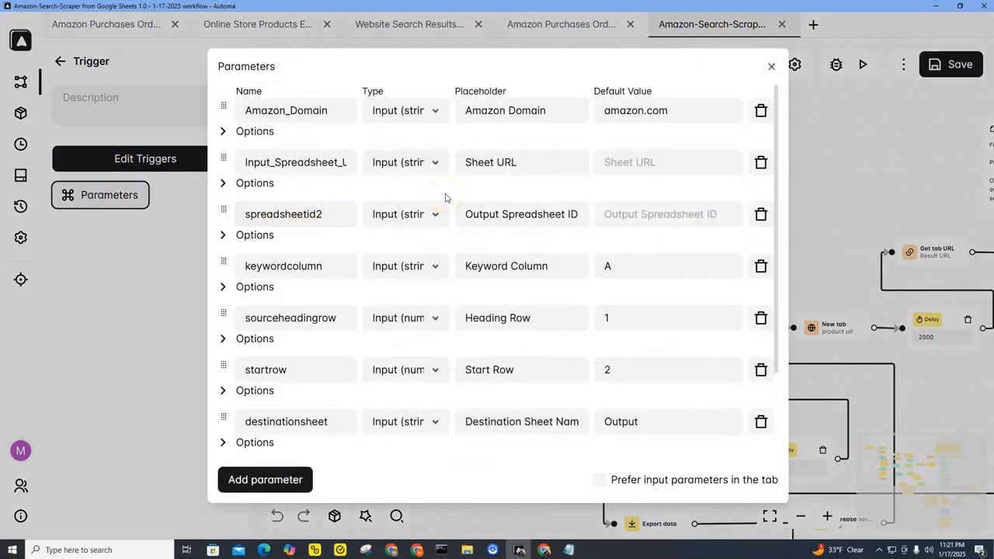
Copy the full URL of the Amazon Searches spreadsheet from Chrome into Automa as the Sheet URL parameter's default value.
{"action": "left_click", "coordinate": [623, 161]}
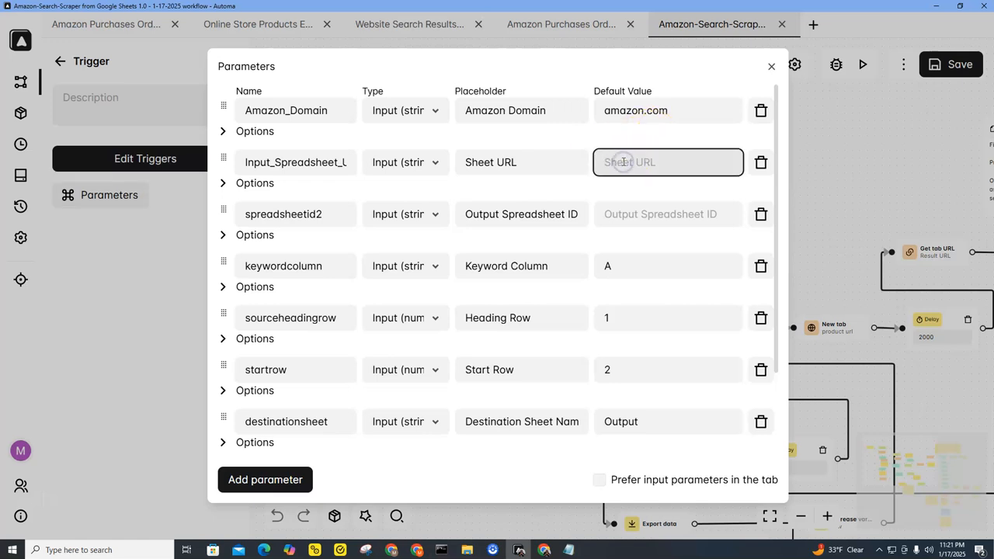
{"action": "left_click", "coordinate": [544, 550]}
{"action": "left_click", "coordinate": [559, 12]}
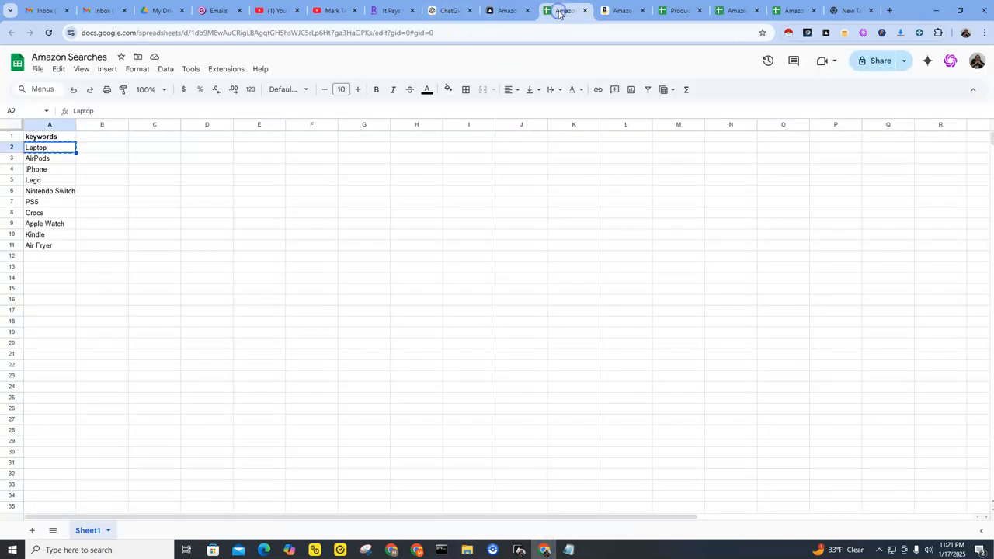
{"action": "left_click", "coordinate": [220, 34]}
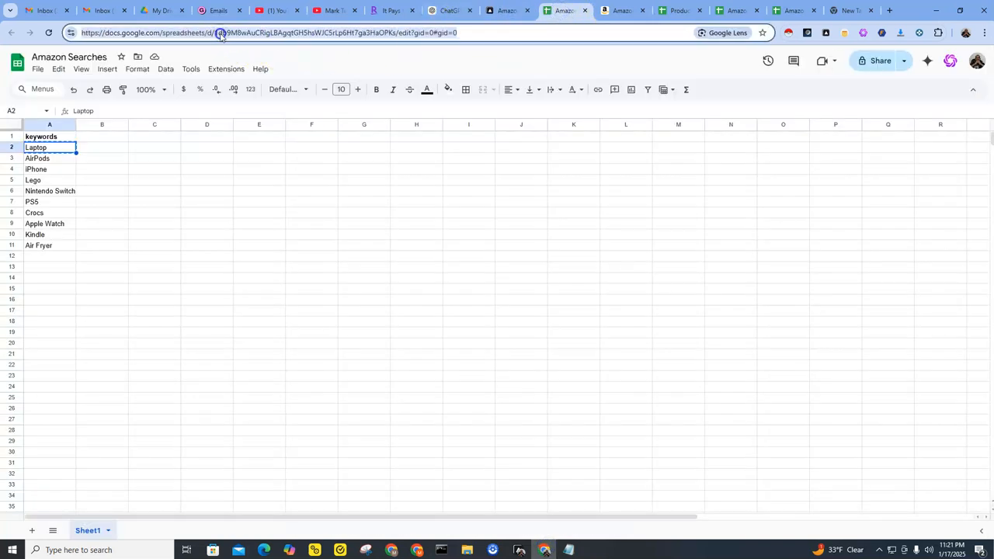
{"action": "right_click", "coordinate": [219, 35]}
{"action": "left_click", "coordinate": [272, 132]}
{"action": "left_click", "coordinate": [518, 553]}
{"action": "right_click", "coordinate": [610, 162]}
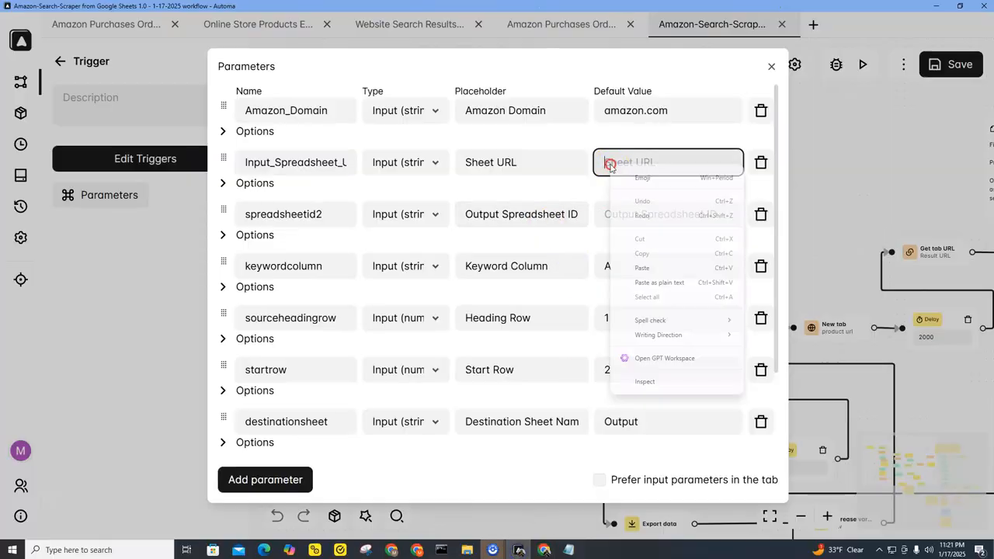
{"action": "left_click", "coordinate": [642, 268]}
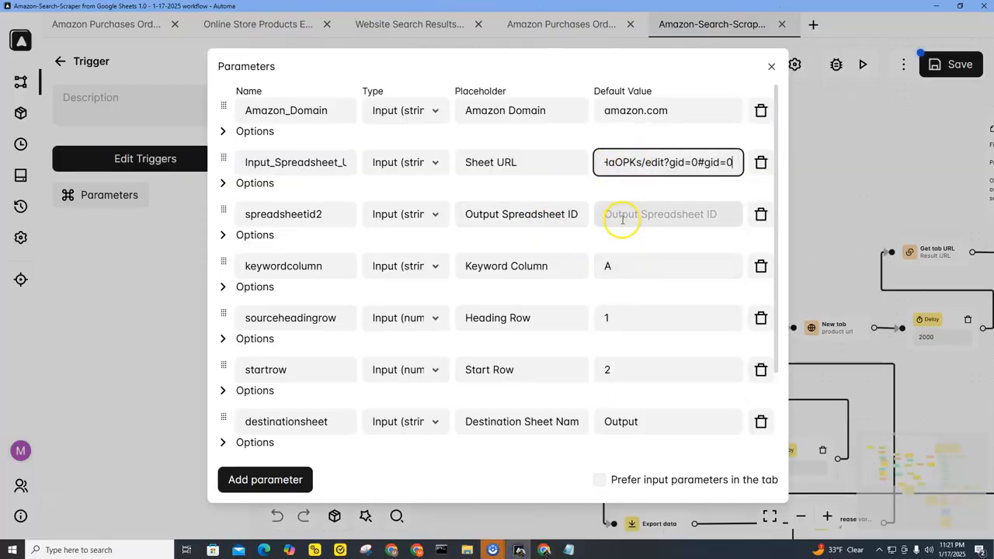
Copy only the spreadsheet ID from the Amazon Searches URL in Chrome into Automa as the Output Spreadsheet ID default value.
{"action": "left_click", "coordinate": [615, 217]}
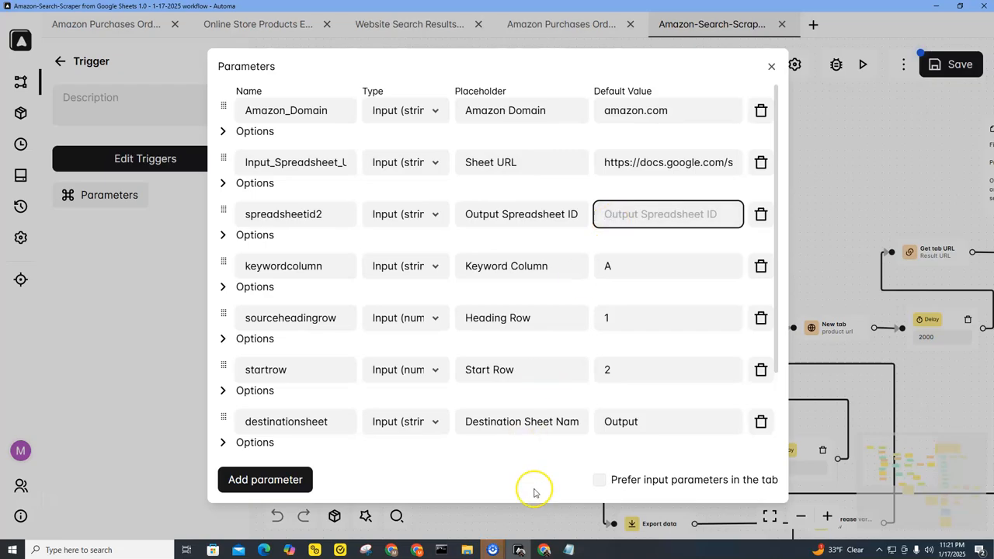
{"action": "left_click", "coordinate": [543, 550]}
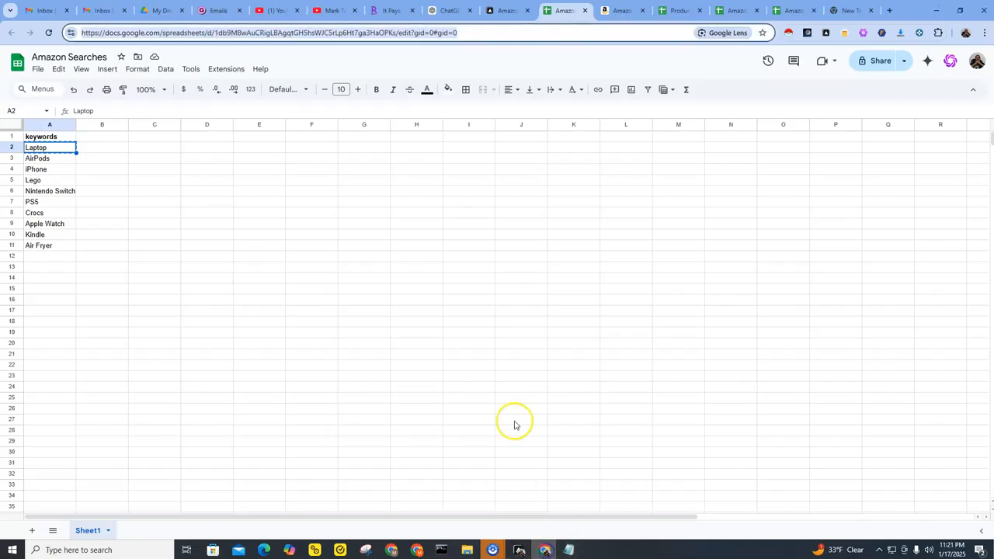
{"action": "left_click", "coordinate": [224, 32]}
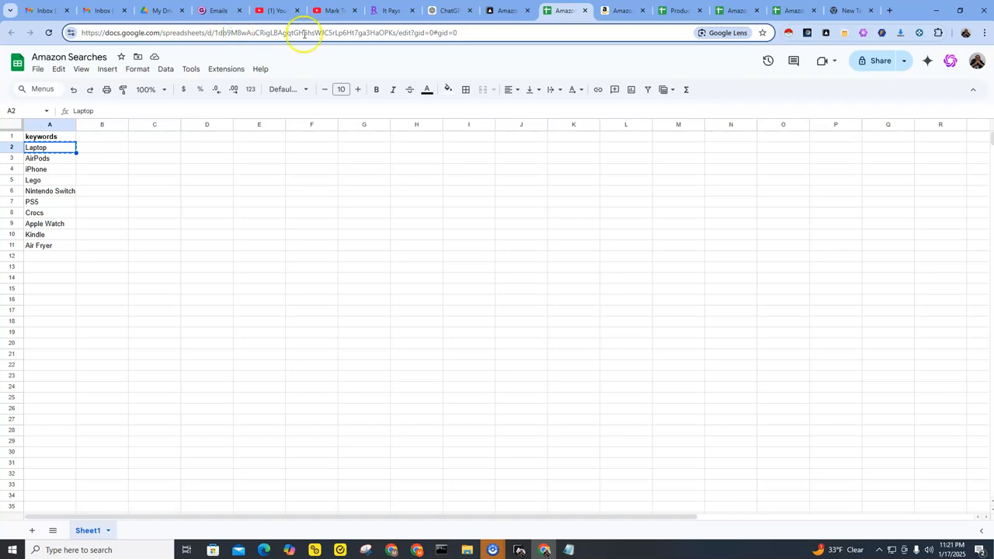
{"action": "left_click_drag", "start_coordinate": [218, 32], "coordinate": [369, 32]}
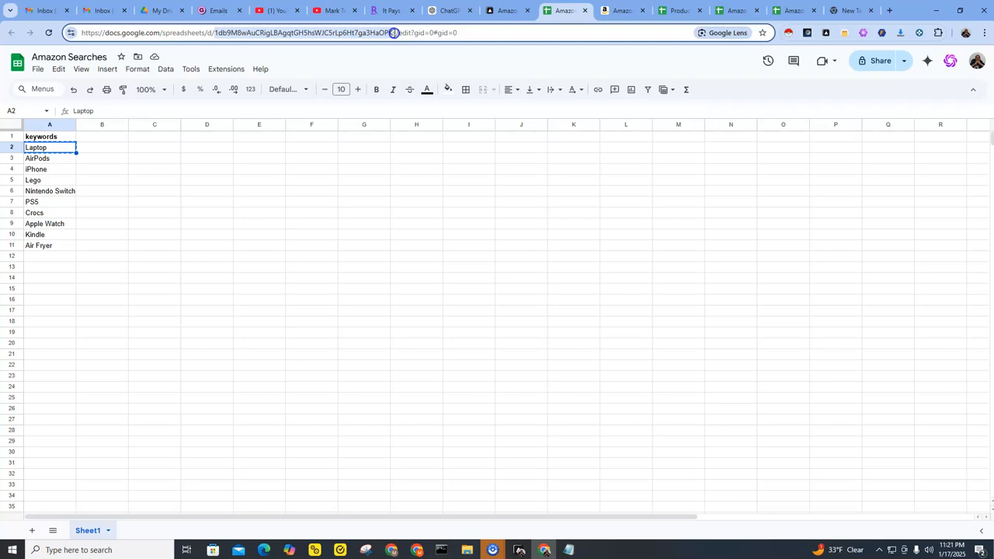
{"action": "right_click", "coordinate": [395, 32]}
{"action": "left_click", "coordinate": [393, 129]}
{"action": "left_click", "coordinate": [520, 550]}
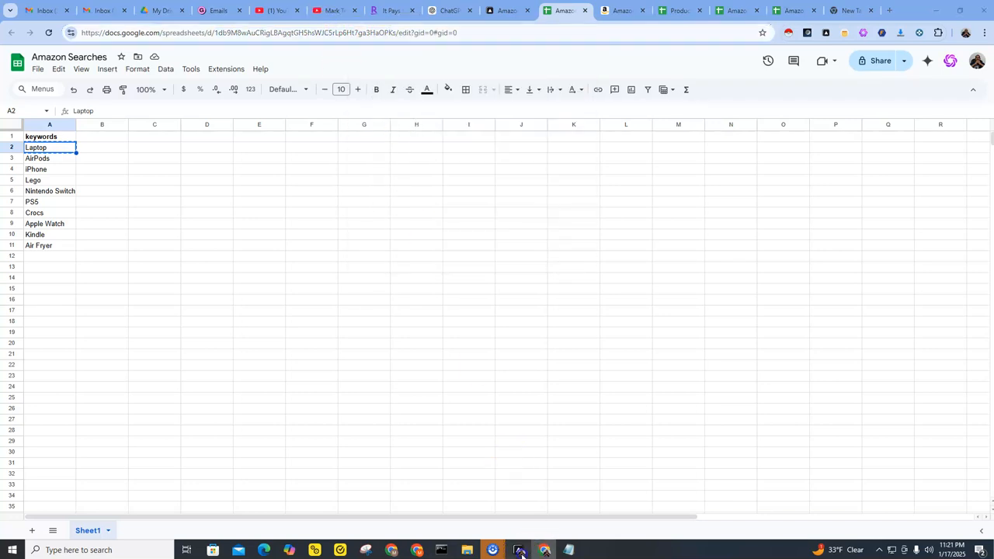
{"action": "right_click", "coordinate": [609, 217]}
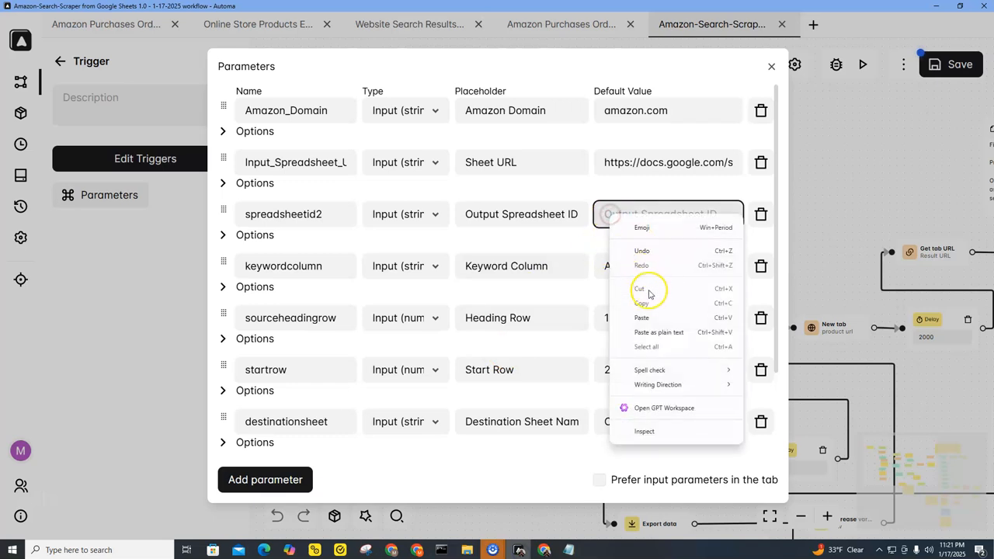
{"action": "left_click", "coordinate": [655, 319]}
{"action": "double_click", "coordinate": [614, 218]}
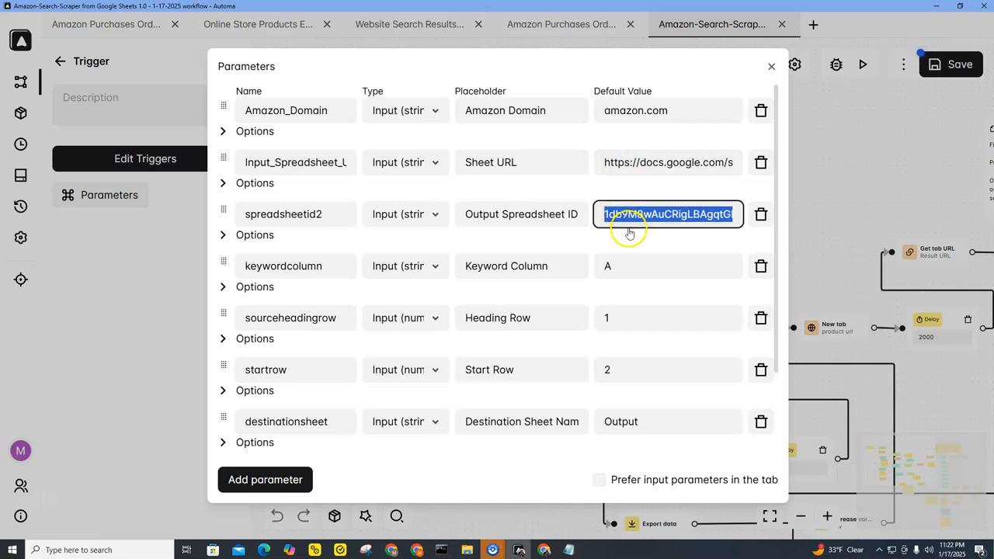
Check the remaining parameter defaults and add a sheet named Output to the Amazon Searches spreadsheet in Chrome.
{"action": "scroll", "coordinate": [623, 268], "scroll_direction": "down", "scroll_amount": 1}
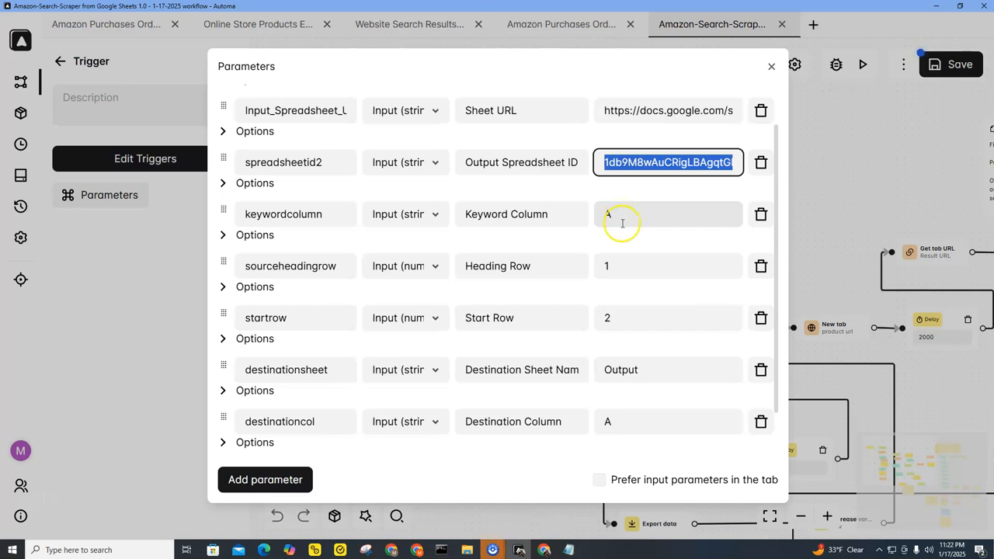
{"action": "scroll", "coordinate": [622, 216], "scroll_direction": "down", "scroll_amount": 1}
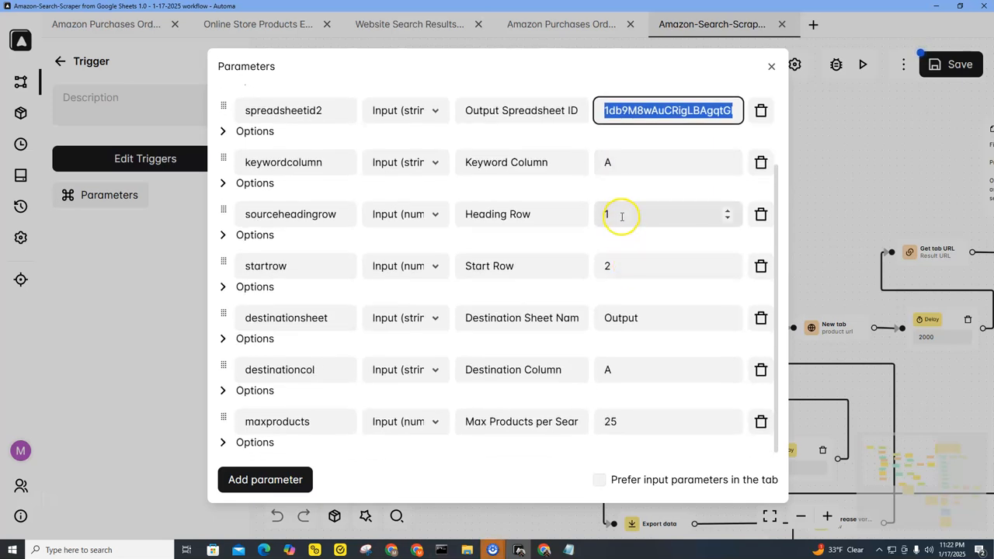
{"action": "scroll", "coordinate": [644, 284], "scroll_direction": "down", "scroll_amount": 1}
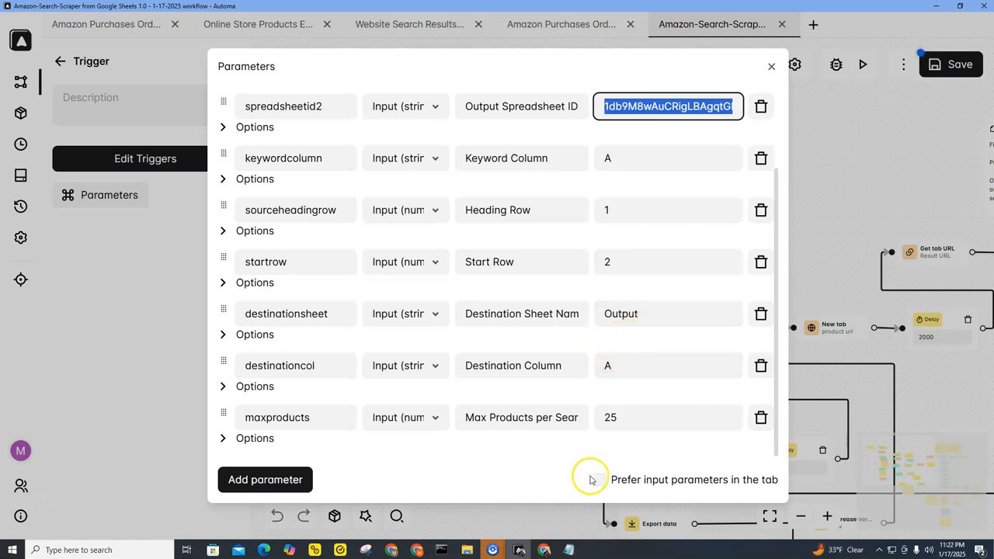
{"action": "left_click", "coordinate": [540, 548]}
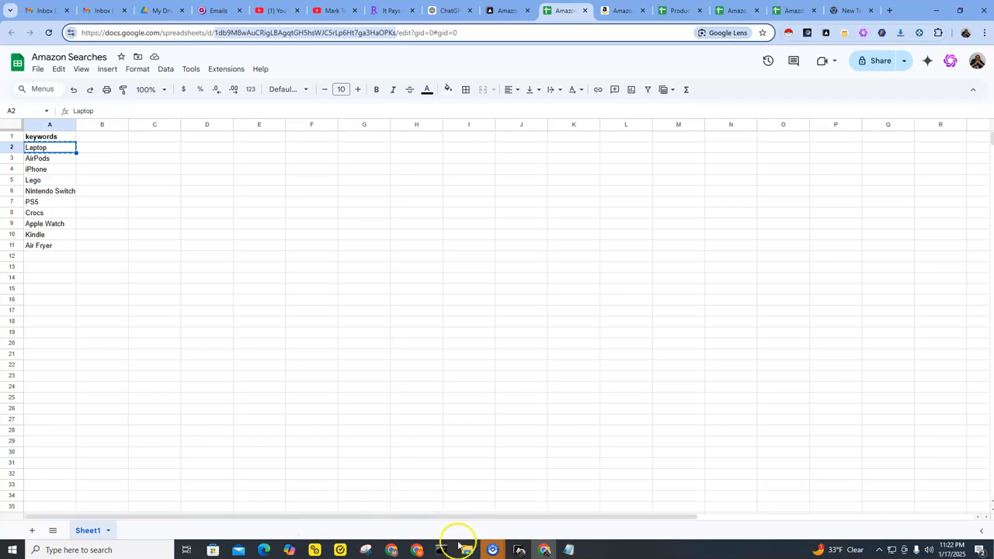
{"action": "left_click", "coordinate": [32, 533]}
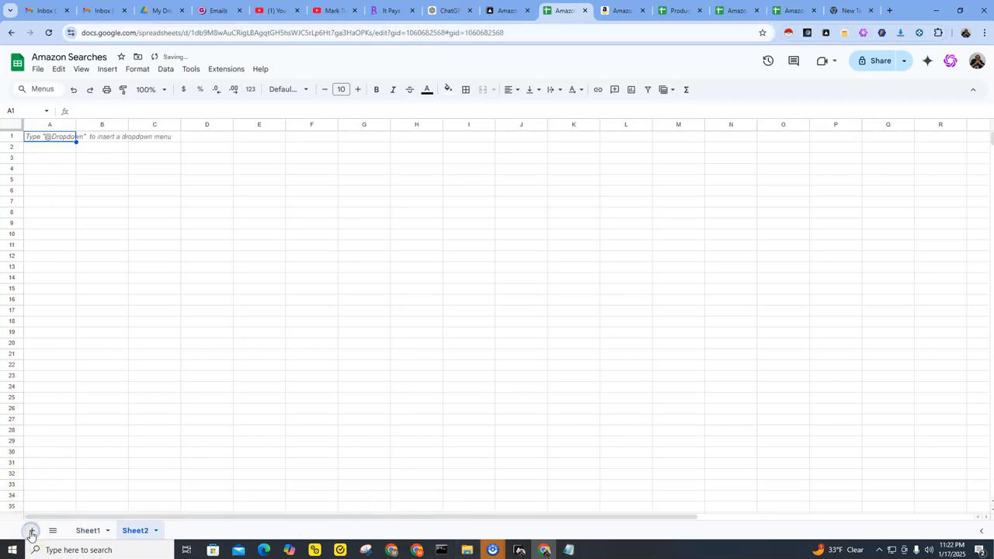
{"action": "double_click", "coordinate": [139, 534]}
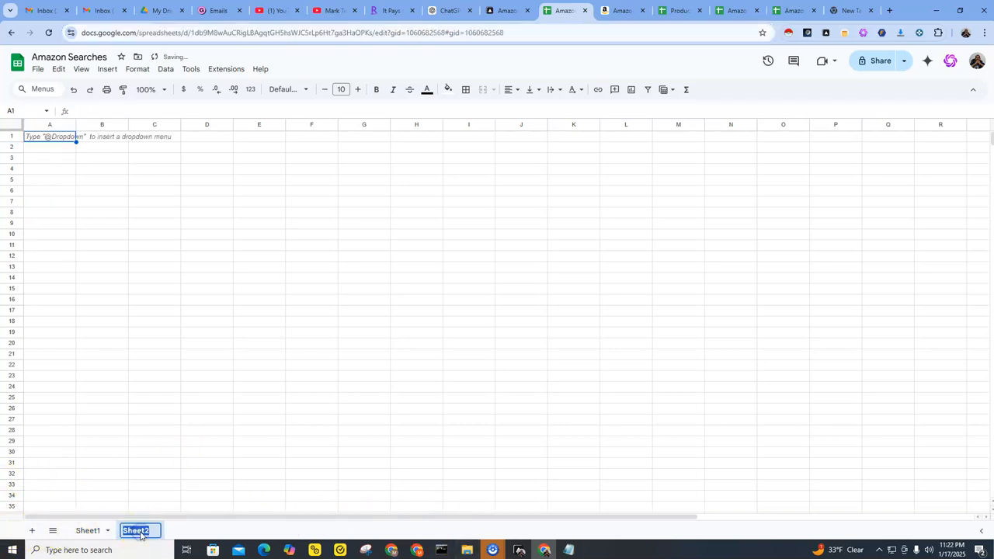
{"action": "type", "text": "Output"}
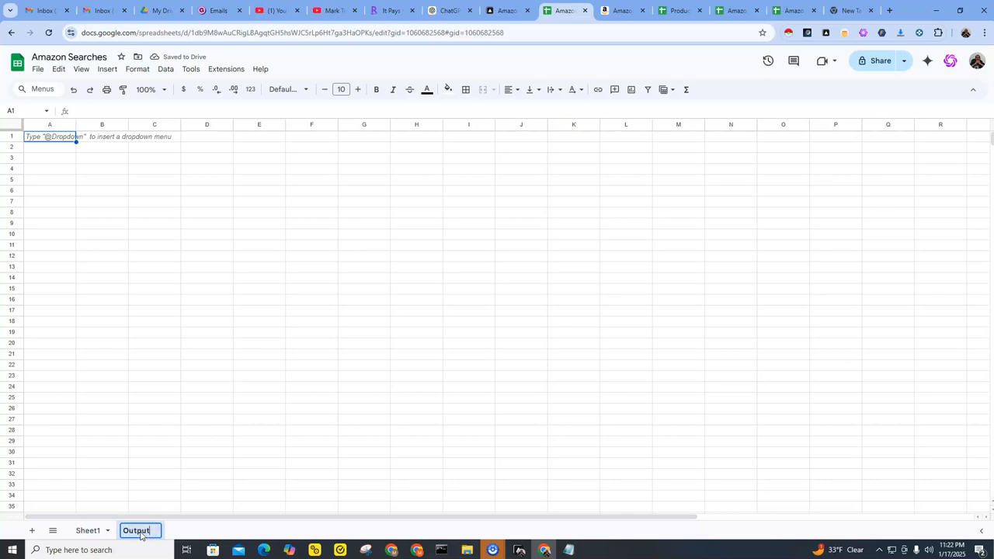
{"action": "left_click", "coordinate": [163, 497]}
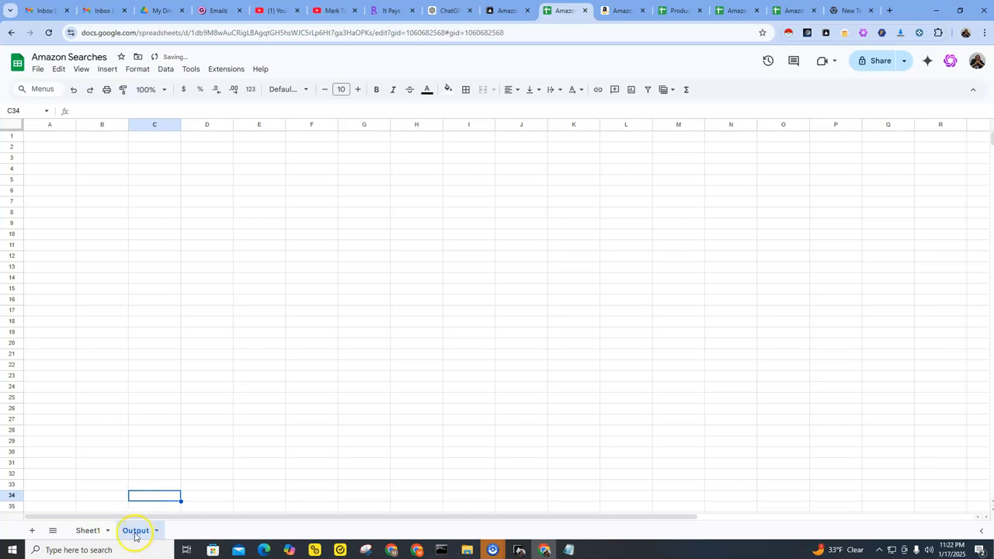
Rename Sheet1, which holds the search terms, as Keywords.
{"action": "double_click", "coordinate": [87, 532]}
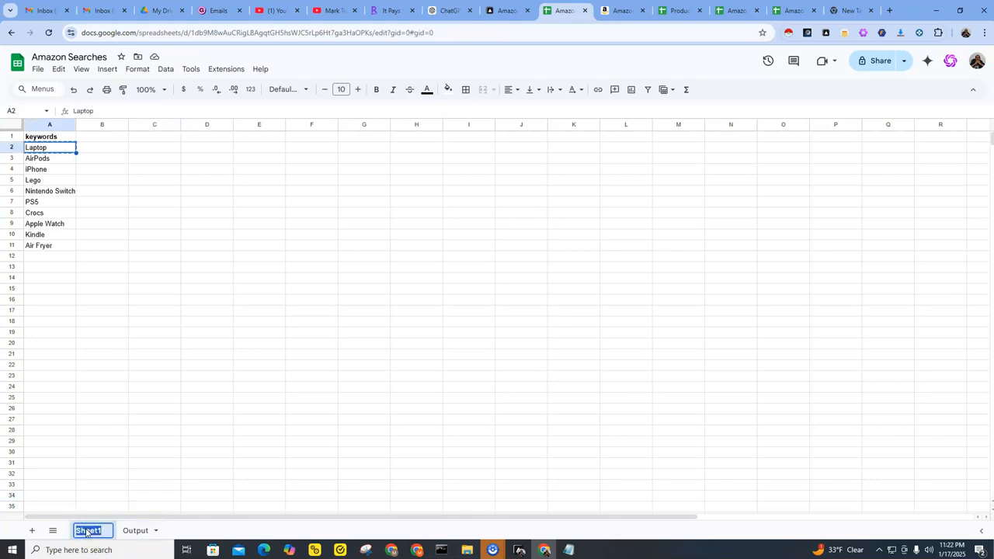
{"action": "type", "text": "Keywords"}
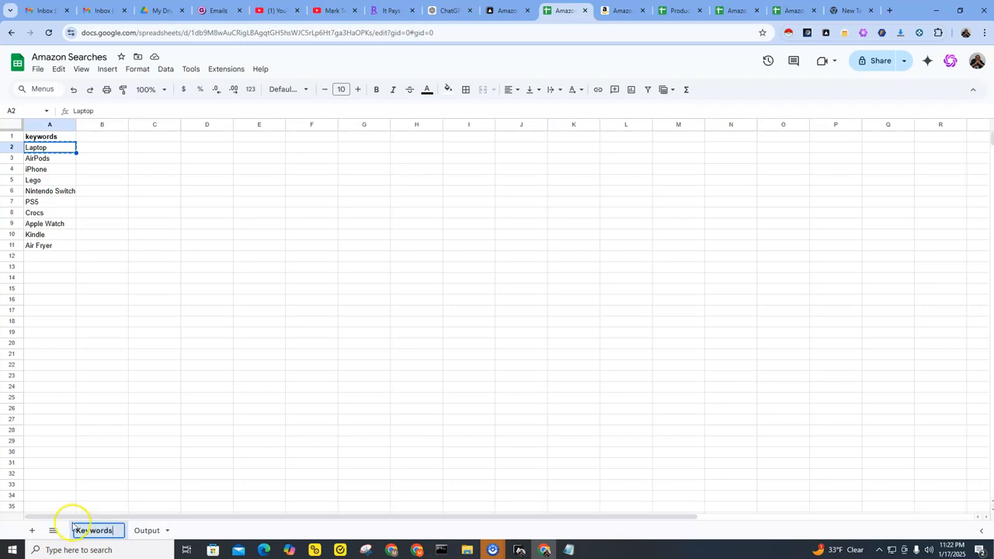
{"action": "left_click", "coordinate": [133, 442]}
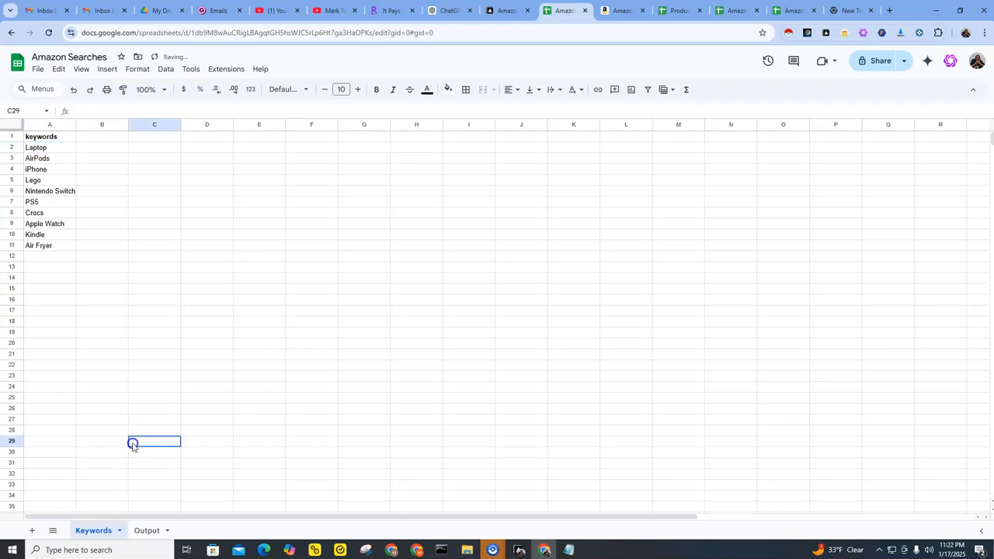
Review the Keywords and Output sheets against the Destination Column and Max Products per Search defaults in Automa's trigger parameters.
{"action": "left_click", "coordinate": [144, 531]}
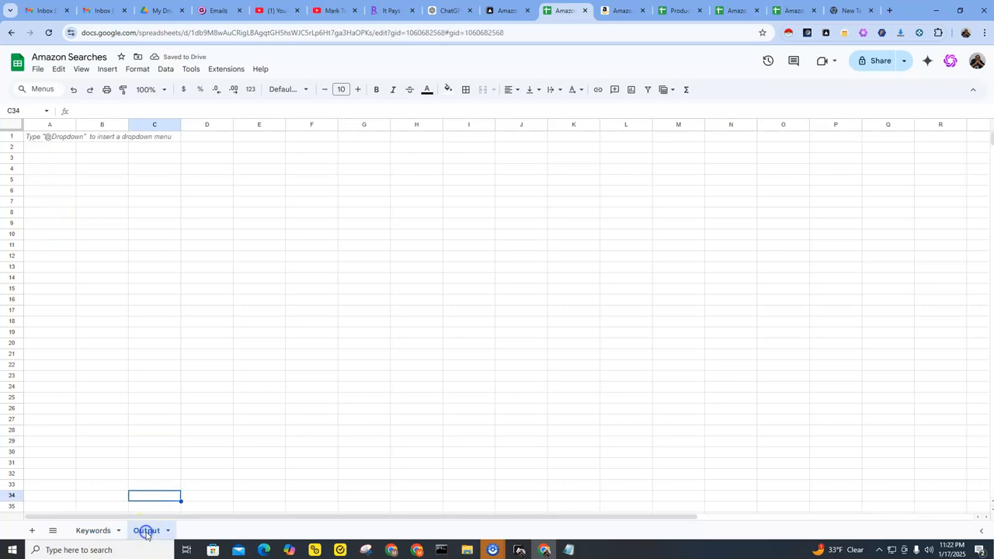
{"action": "left_click", "coordinate": [95, 532]}
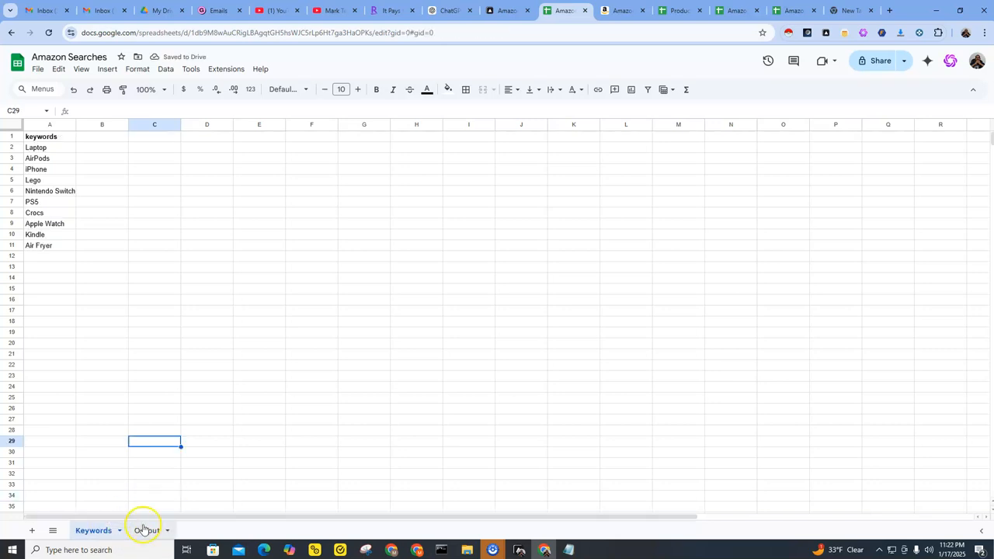
{"action": "left_click", "coordinate": [141, 533]}
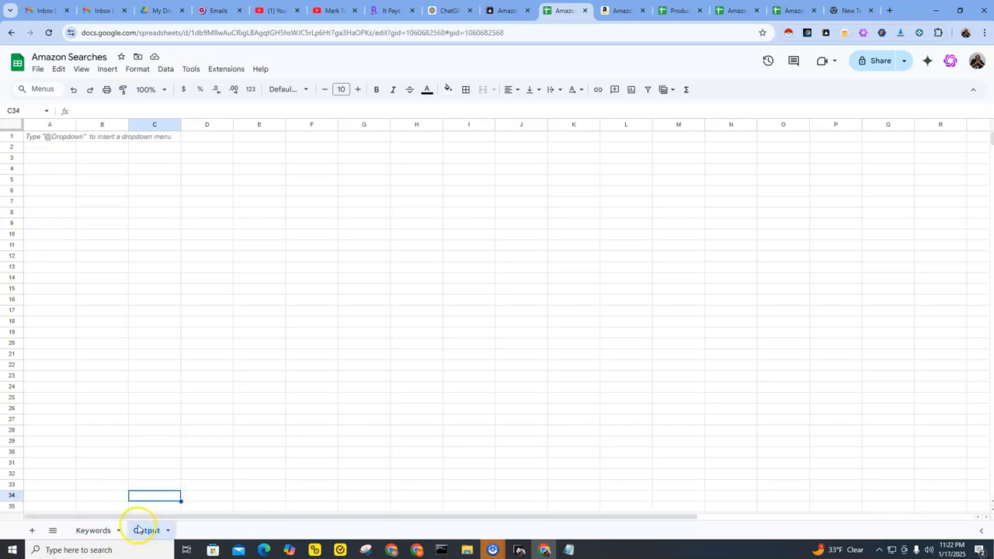
{"action": "left_click", "coordinate": [99, 531]}
{"action": "left_click", "coordinate": [145, 531]}
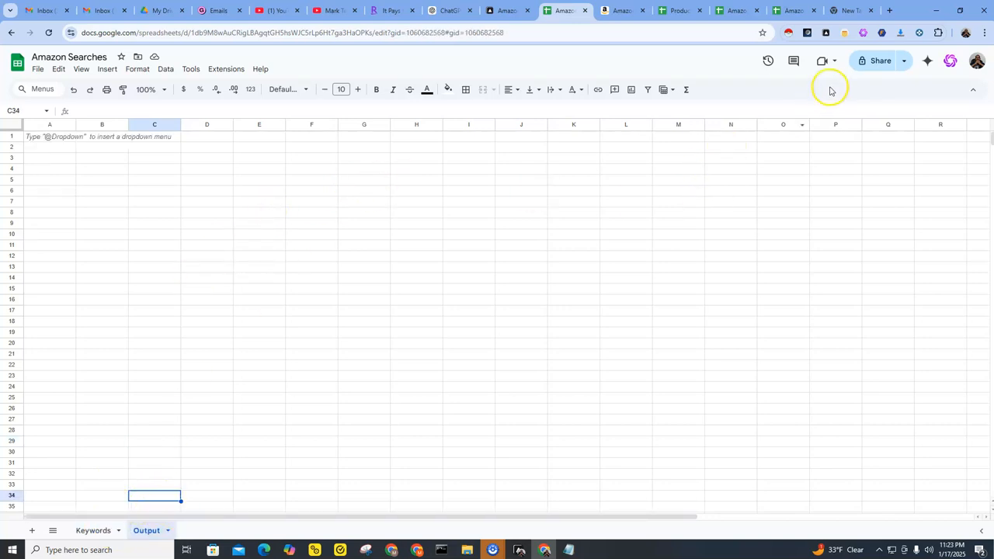
{"action": "left_click", "coordinate": [519, 550]}
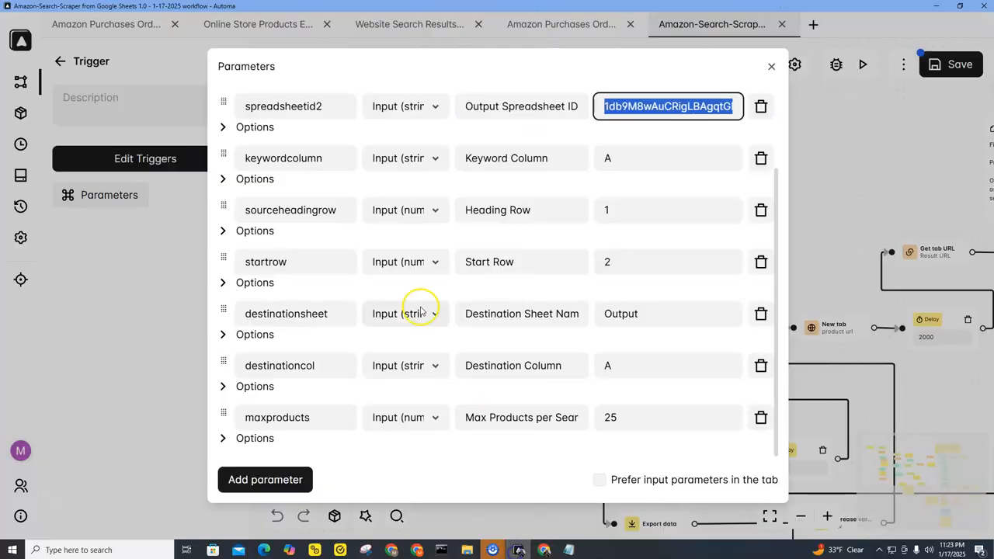
{"action": "double_click", "coordinate": [607, 365]}
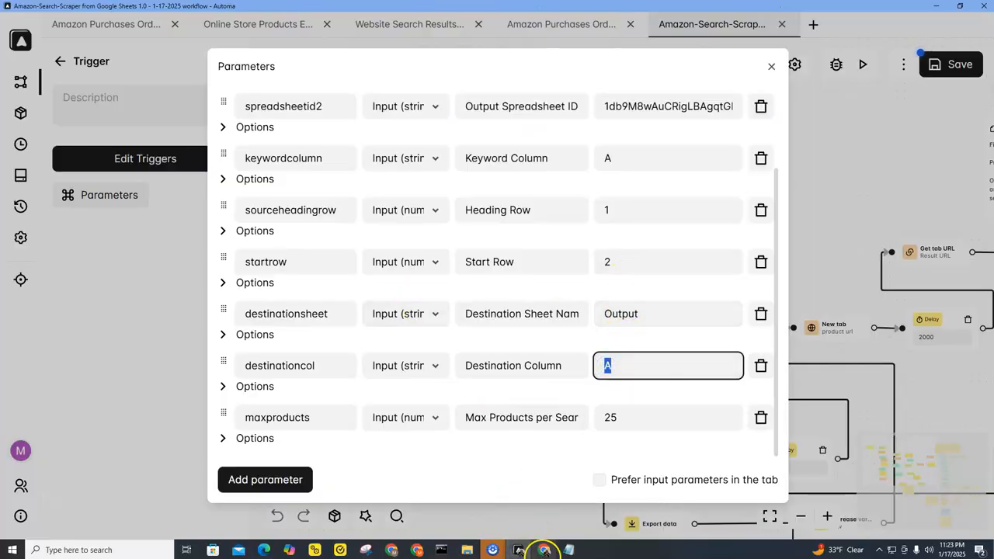
{"action": "left_click", "coordinate": [544, 550]}
{"action": "left_click_drag", "start_coordinate": [42, 138], "coordinate": [152, 241]}
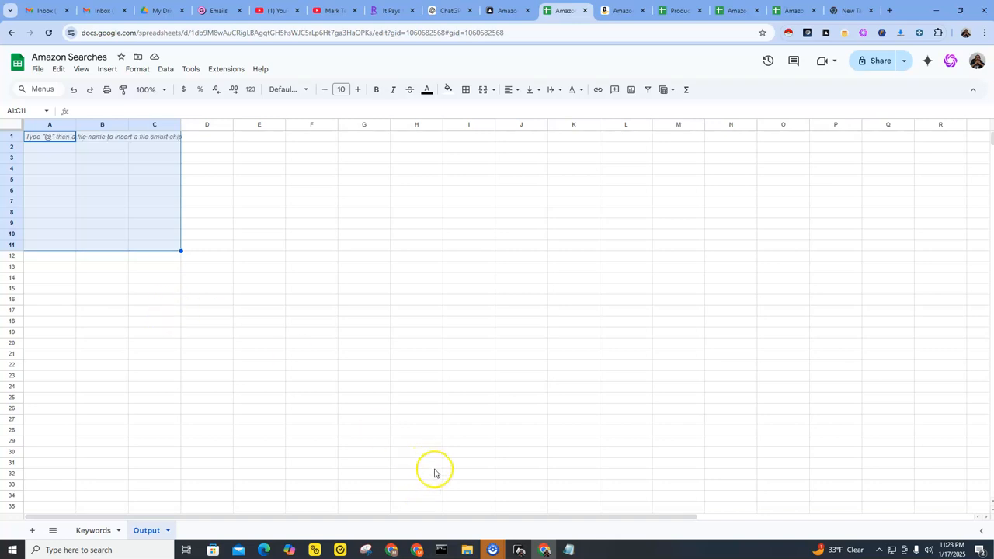
{"action": "left_click", "coordinate": [519, 550]}
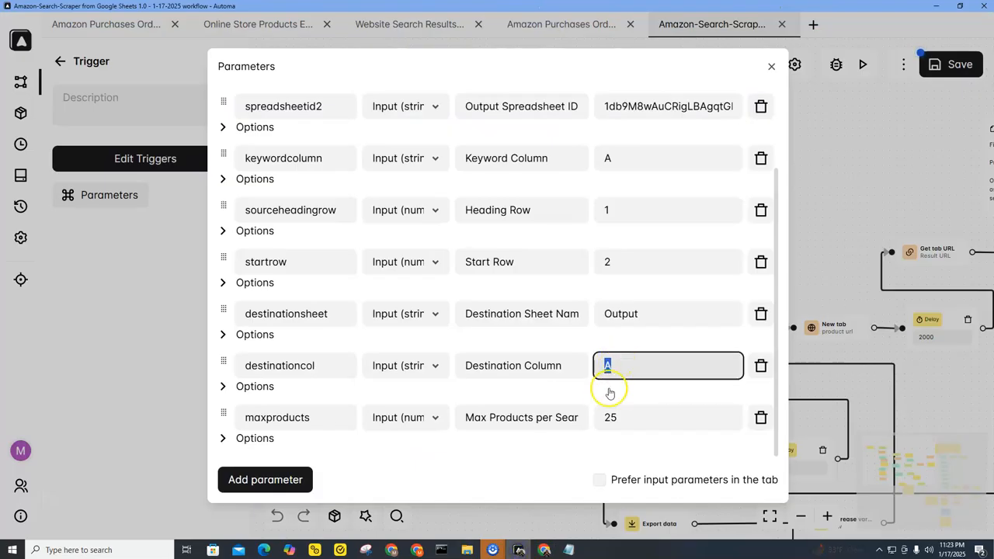
{"action": "left_click", "coordinate": [615, 416]}
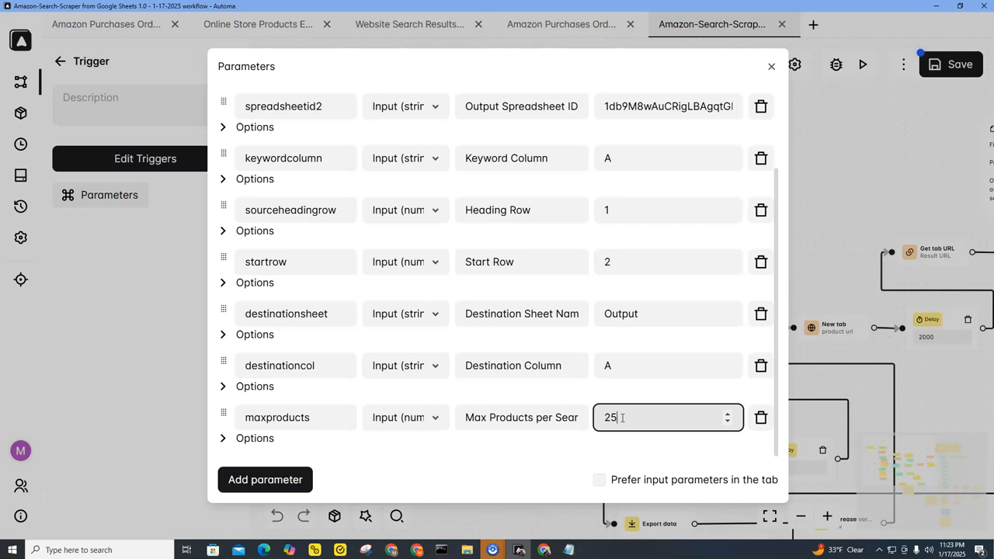
Set the Max Products per Search default to 2 and save the workflow.
{"action": "left_click", "coordinate": [648, 420]}
{"action": "left_click", "coordinate": [728, 422]}
{"action": "left_click", "coordinate": [728, 422]}
{"action": "left_click", "coordinate": [727, 423]}
{"action": "left_click", "coordinate": [771, 67]}
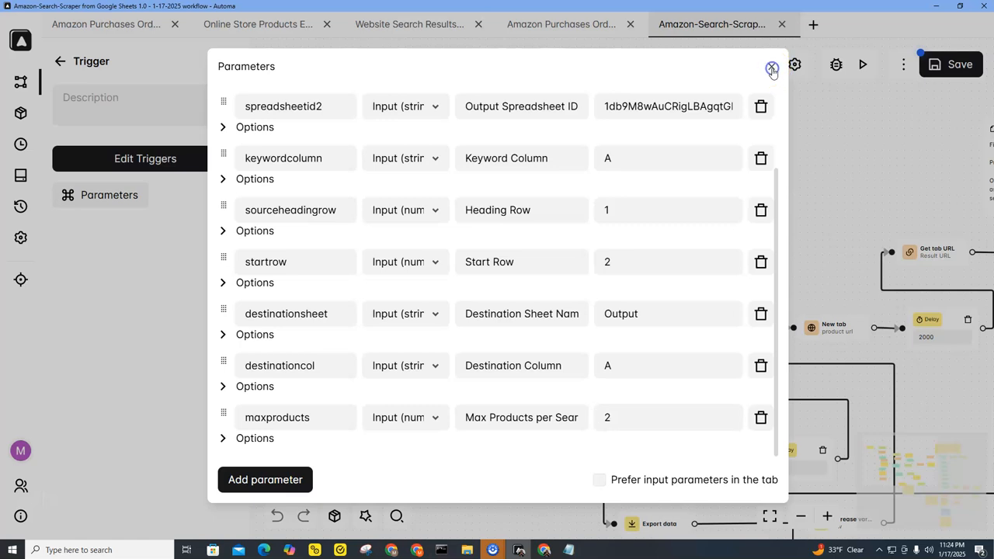
{"action": "left_click", "coordinate": [944, 66]}
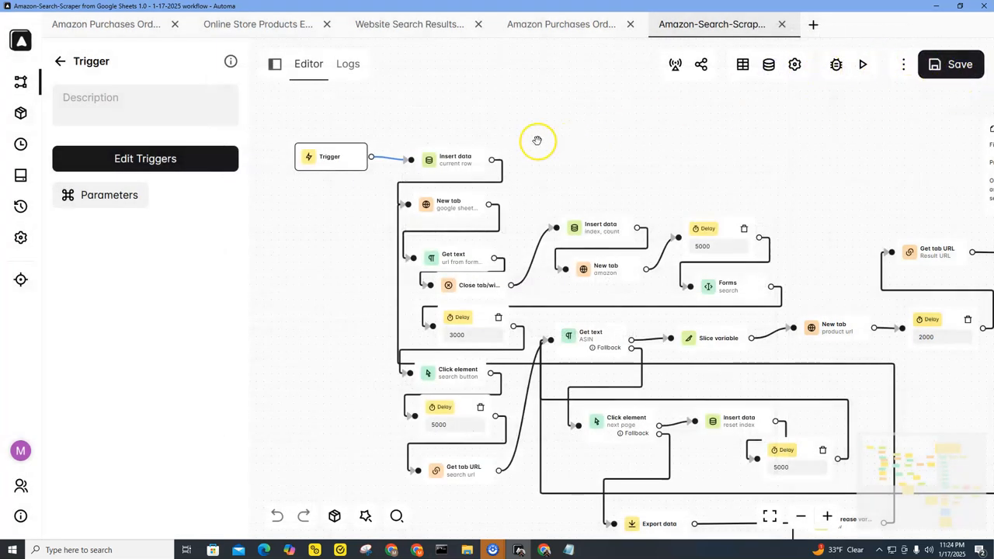
Reopen the trigger's parameters and check the saved default values.
{"action": "left_click", "coordinate": [60, 66]}
{"action": "left_click", "coordinate": [313, 158]}
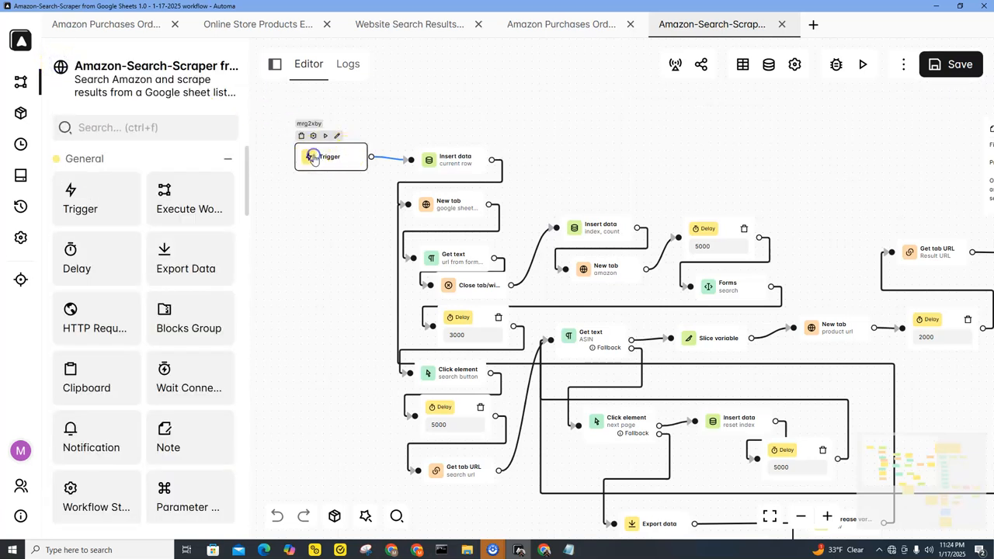
{"action": "left_click", "coordinate": [112, 196]}
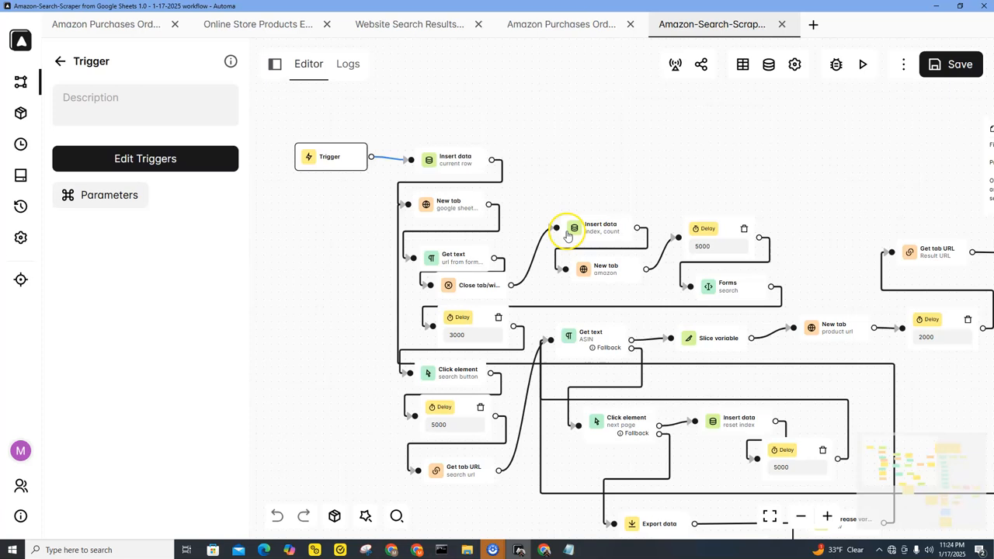
{"action": "left_click", "coordinate": [87, 203]}
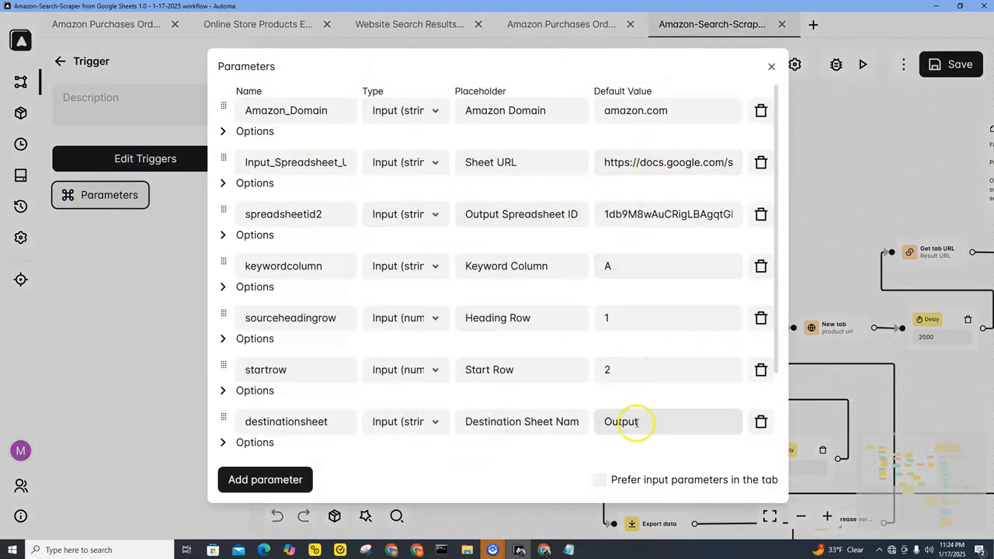
{"action": "left_click", "coordinate": [773, 68]}
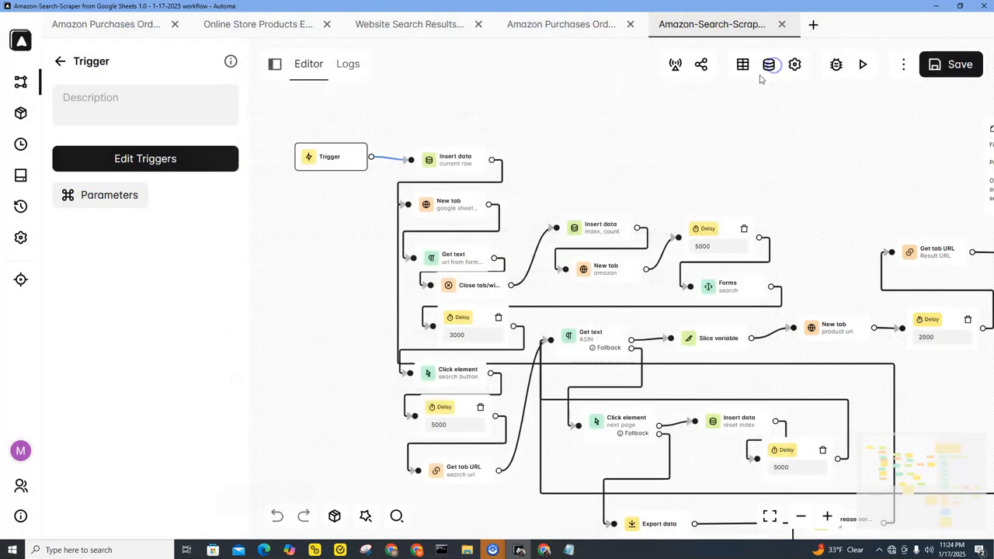
{"action": "left_click", "coordinate": [60, 61]}
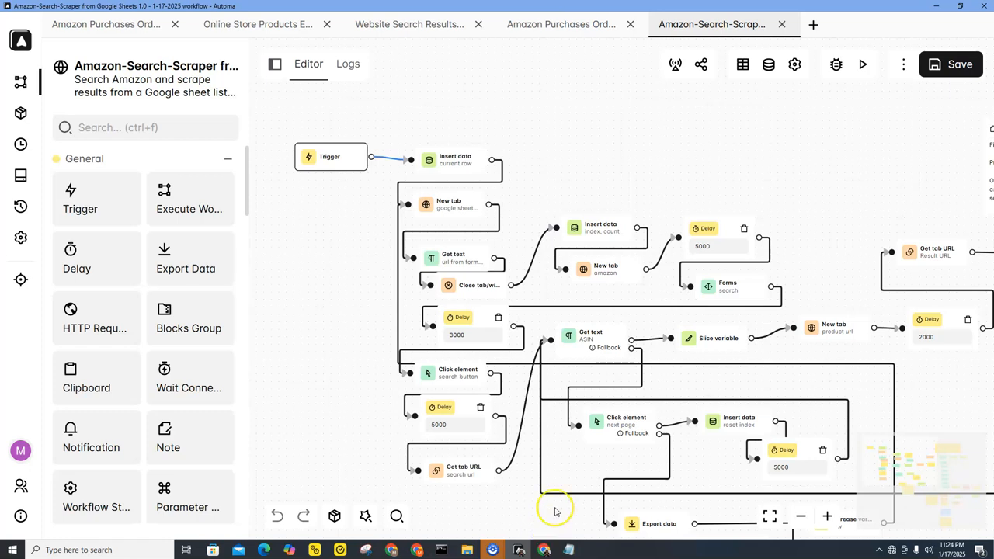
Switch to Chrome and reload the Amazon Searches spreadsheet to restore its connection.
{"action": "left_click", "coordinate": [547, 550]}
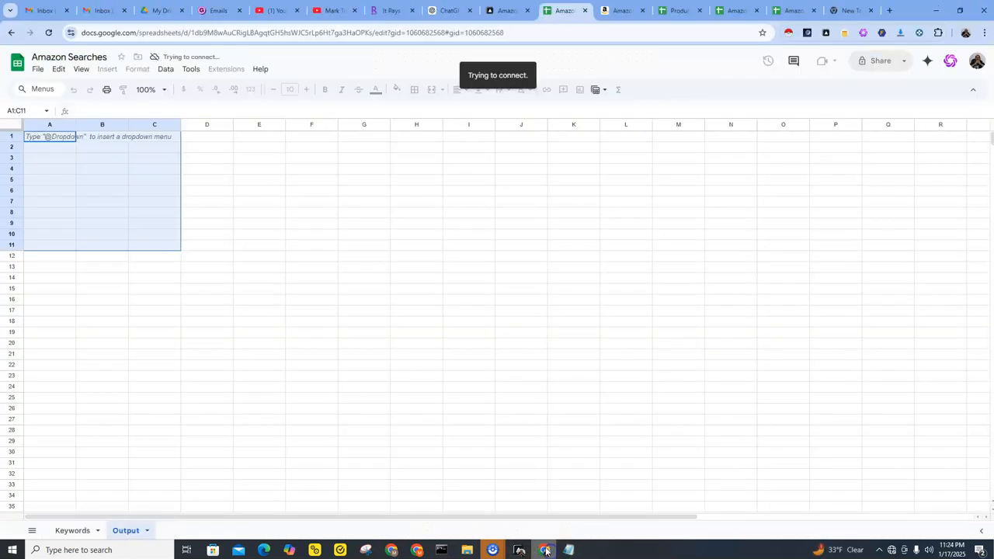
{"action": "left_click", "coordinate": [70, 139]}
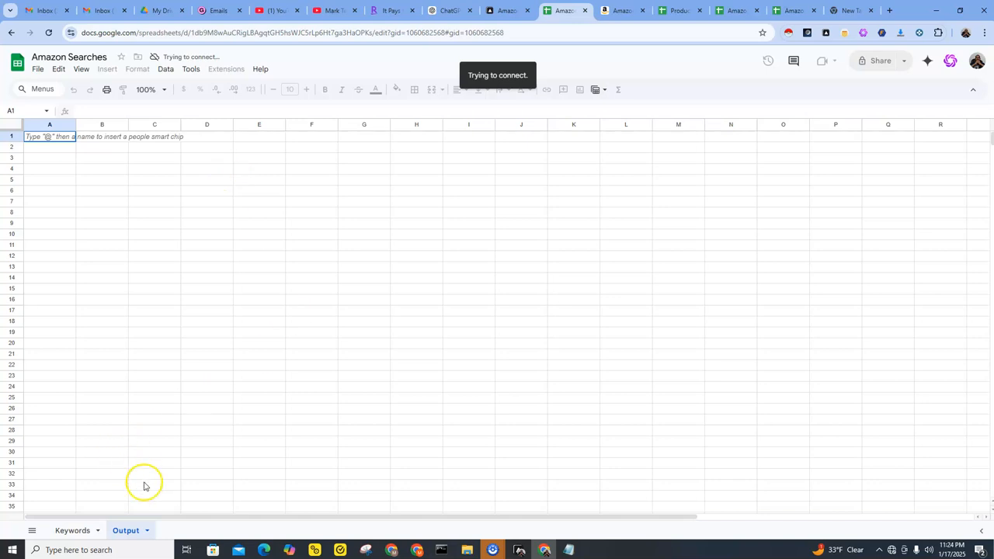
{"action": "left_click", "coordinate": [47, 33]}
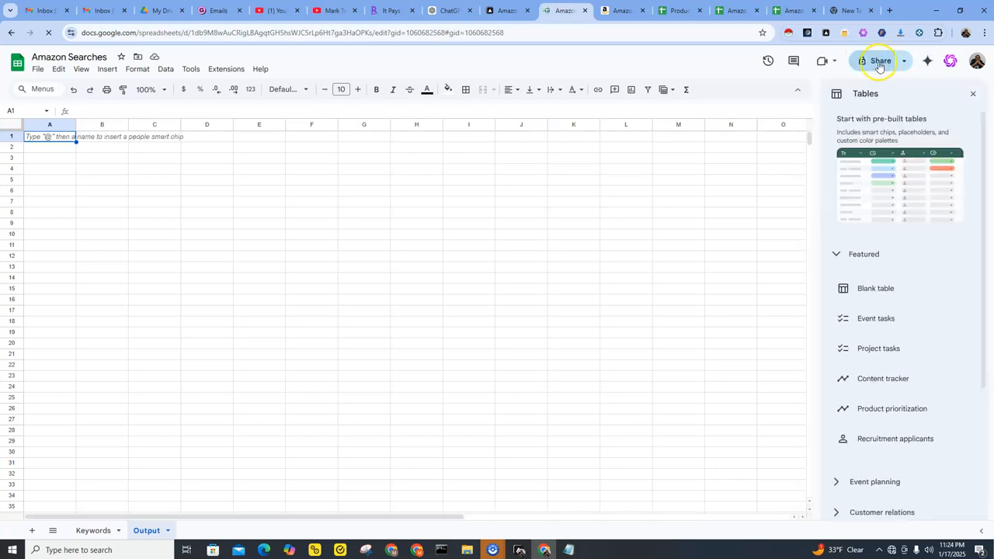
Share the Amazon Searches spreadsheet with anyone with the link, granting the Editor role.
{"action": "left_click", "coordinate": [883, 64]}
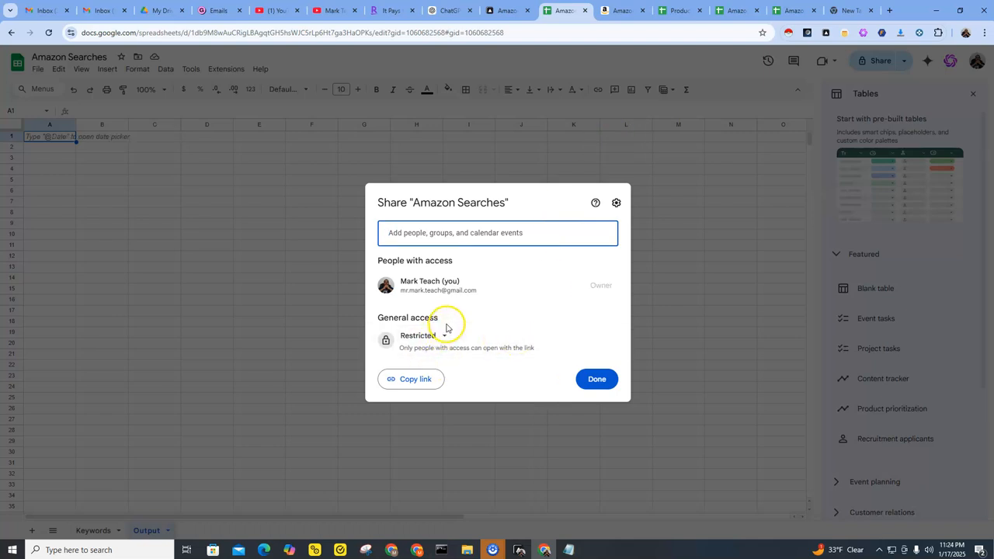
{"action": "left_click", "coordinate": [445, 335]}
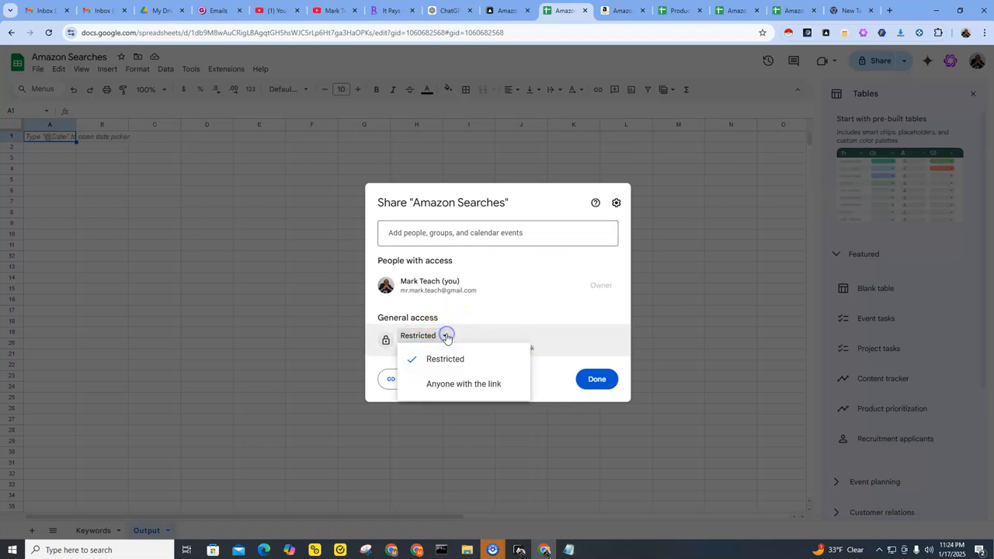
{"action": "left_click", "coordinate": [461, 386]}
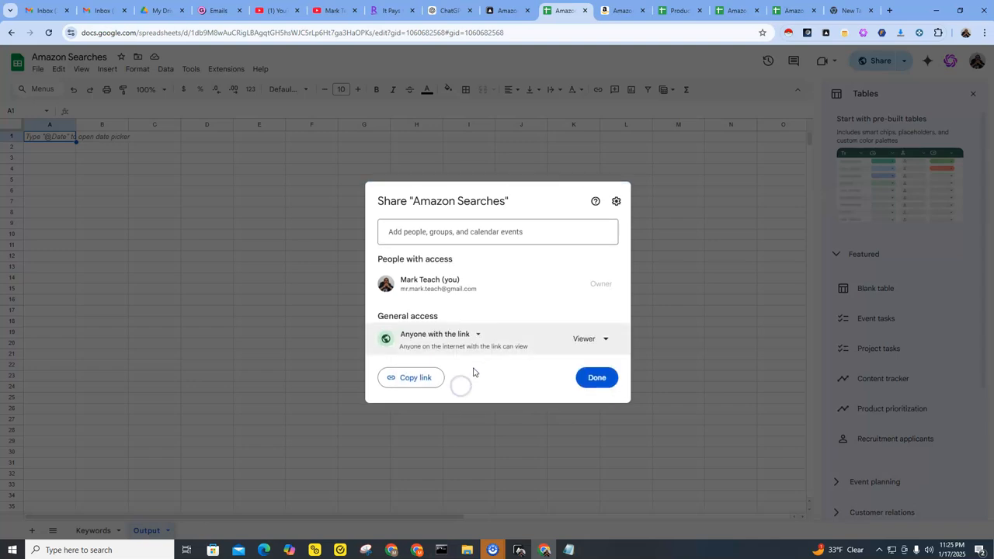
{"action": "left_click", "coordinate": [605, 340]}
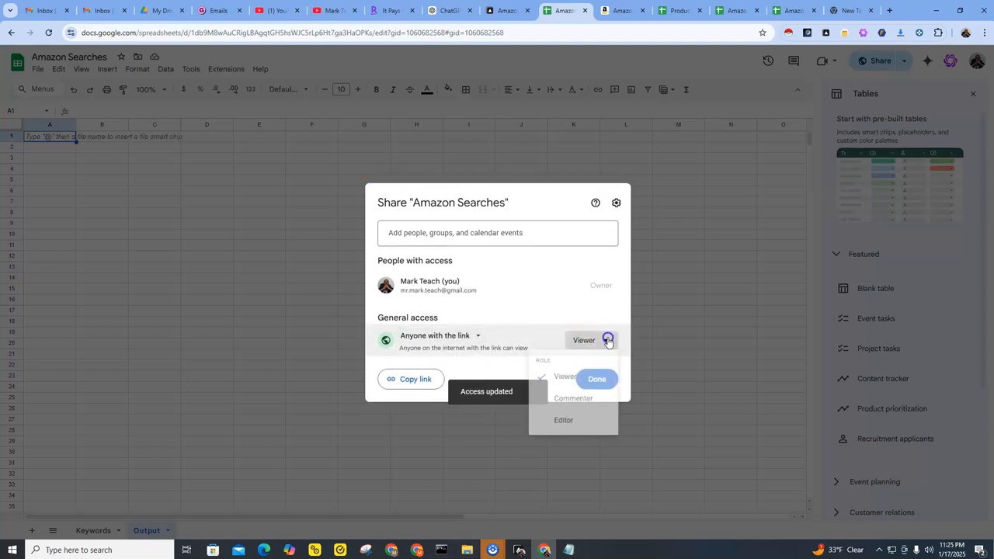
{"action": "left_click", "coordinate": [557, 432]}
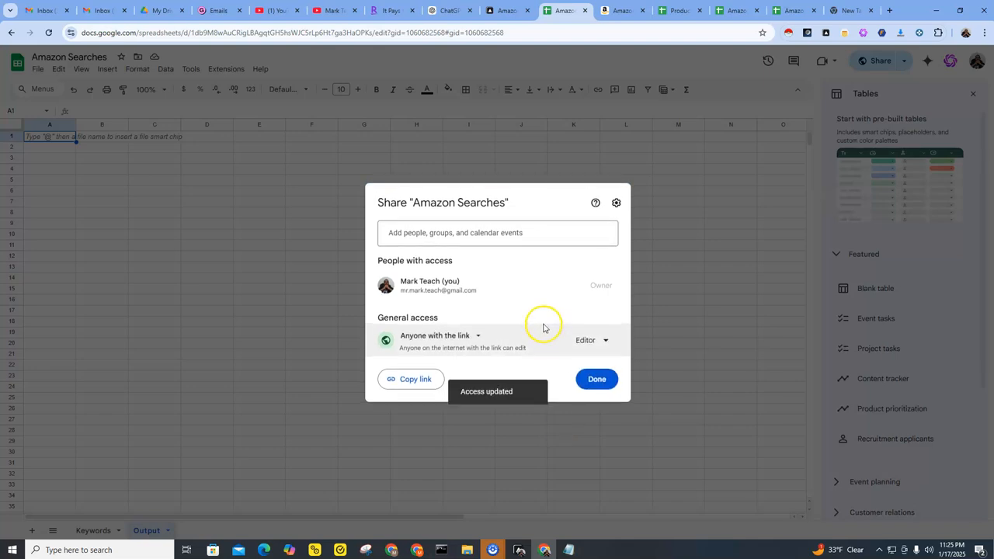
{"action": "left_click", "coordinate": [597, 382]}
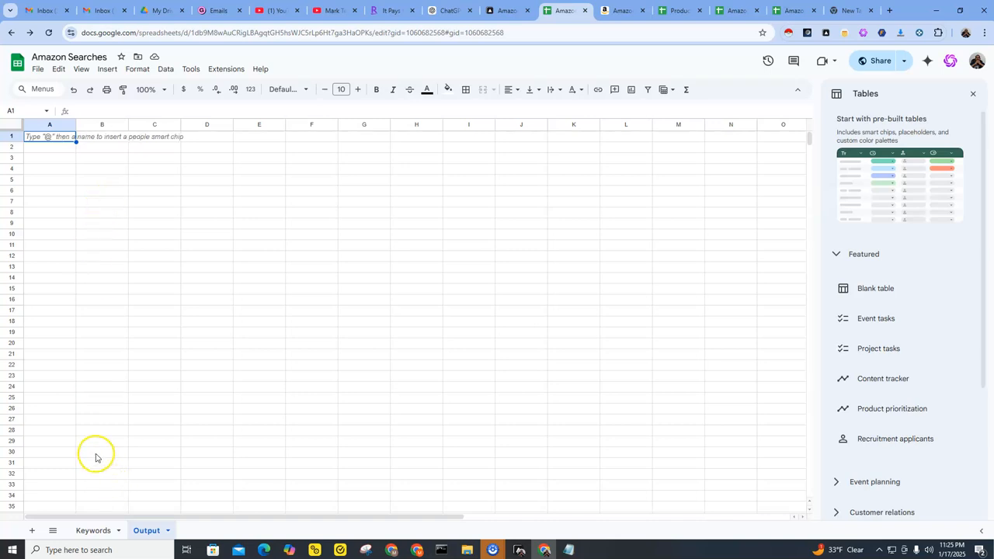
Look over the Keywords sheet and run the Amazon search scraper workflow in Automa with its default parameter values.
{"action": "left_click", "coordinate": [92, 530]}
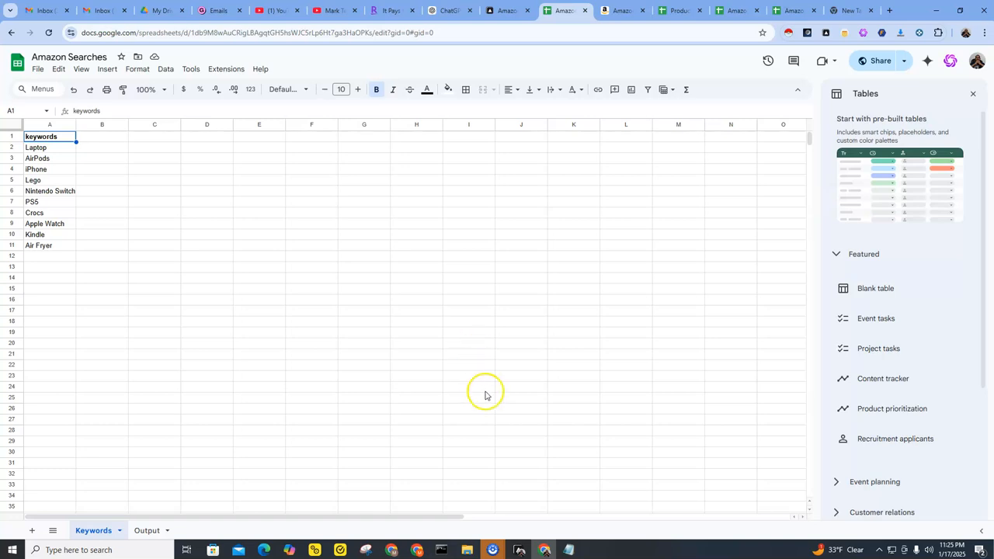
{"action": "left_click", "coordinate": [520, 550]}
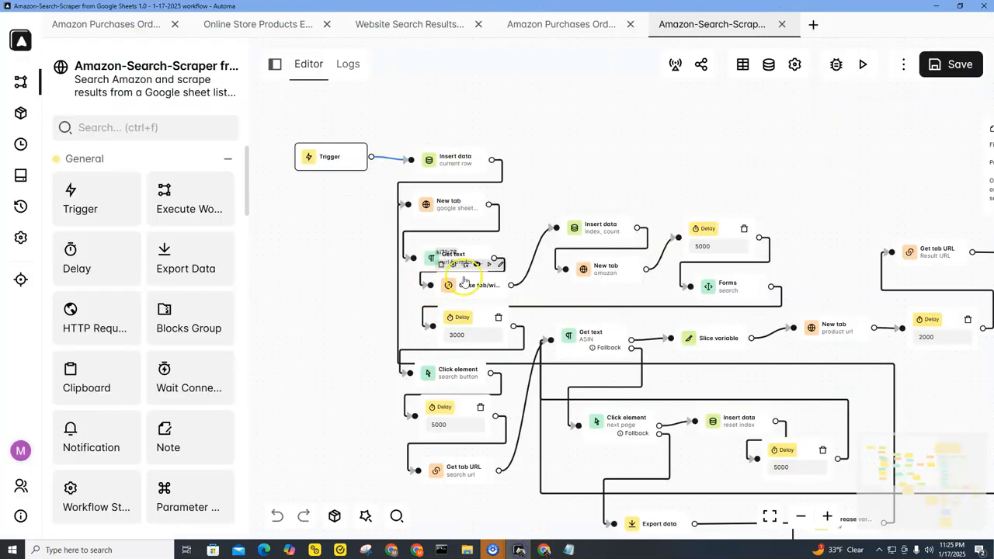
{"action": "left_click", "coordinate": [863, 64]}
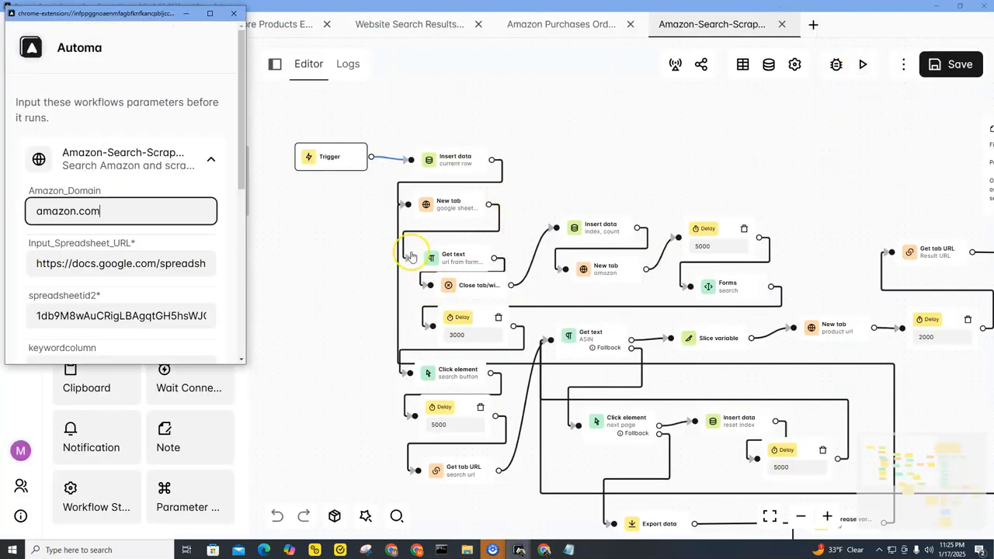
{"action": "scroll", "coordinate": [195, 271], "scroll_direction": "down", "scroll_amount": 3}
{"action": "scroll", "coordinate": [202, 269], "scroll_direction": "down", "scroll_amount": 2}
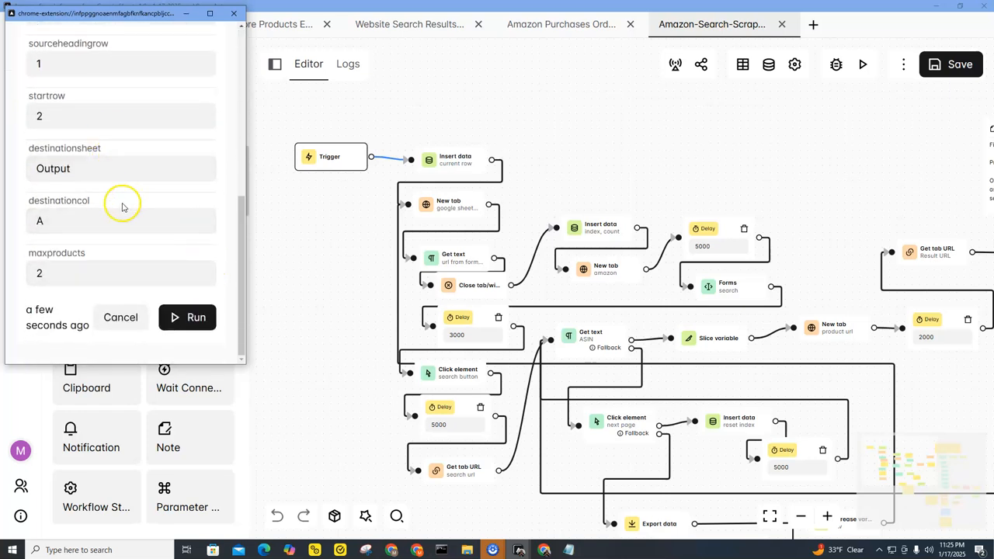
{"action": "scroll", "coordinate": [98, 134], "scroll_direction": "up", "scroll_amount": 1}
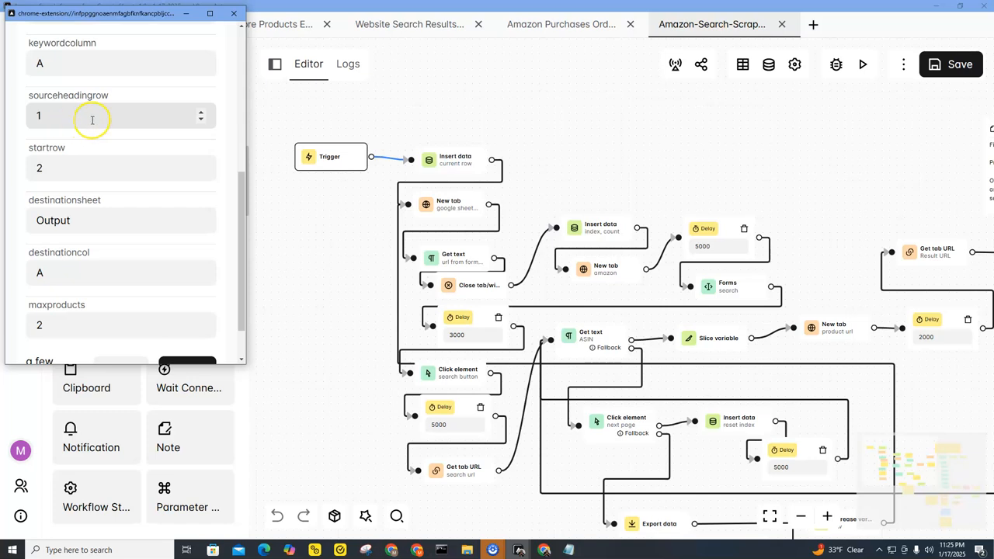
{"action": "scroll", "coordinate": [116, 207], "scroll_direction": "down", "scroll_amount": 1}
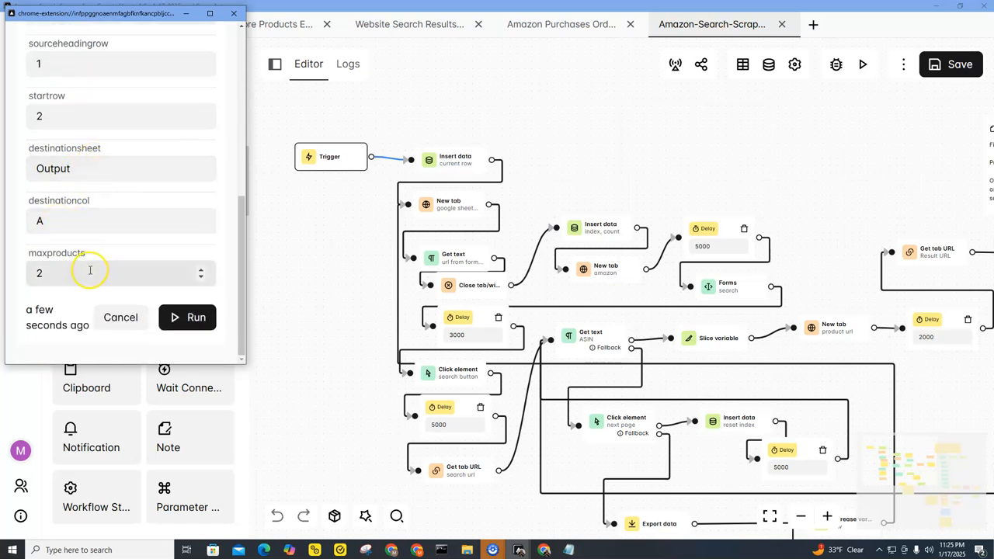
{"action": "left_click", "coordinate": [185, 317]}
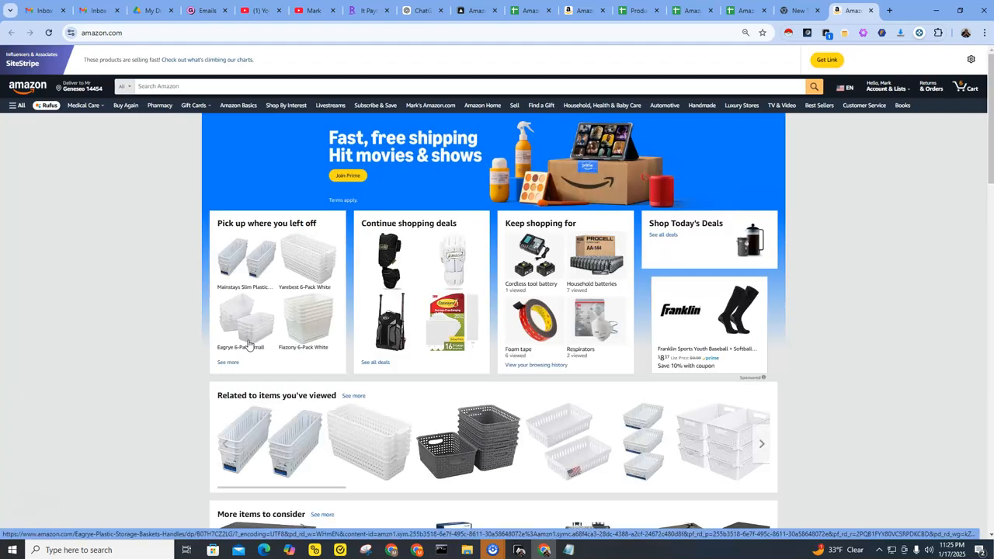
{"action": "type", "text": "laptop"}
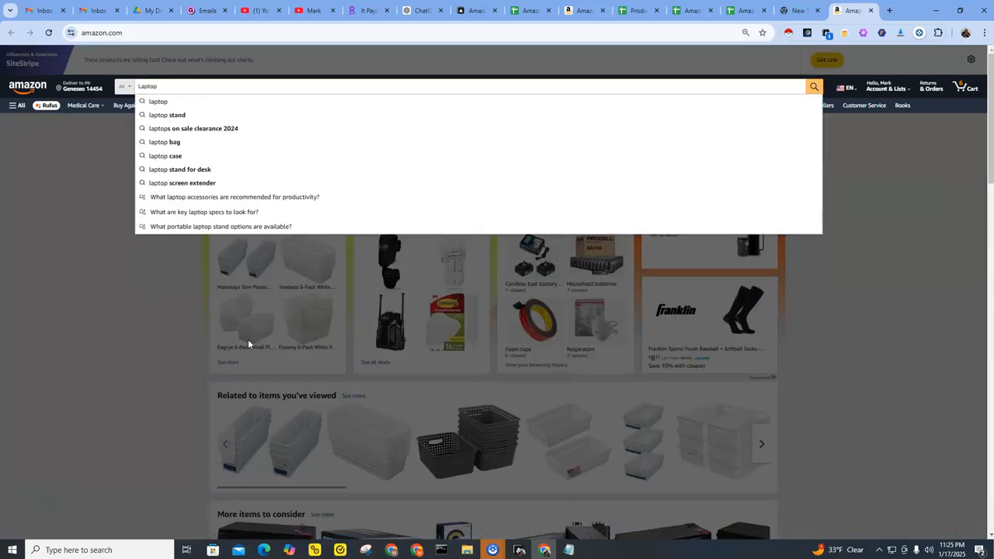
{"action": "key", "text": "Return"}
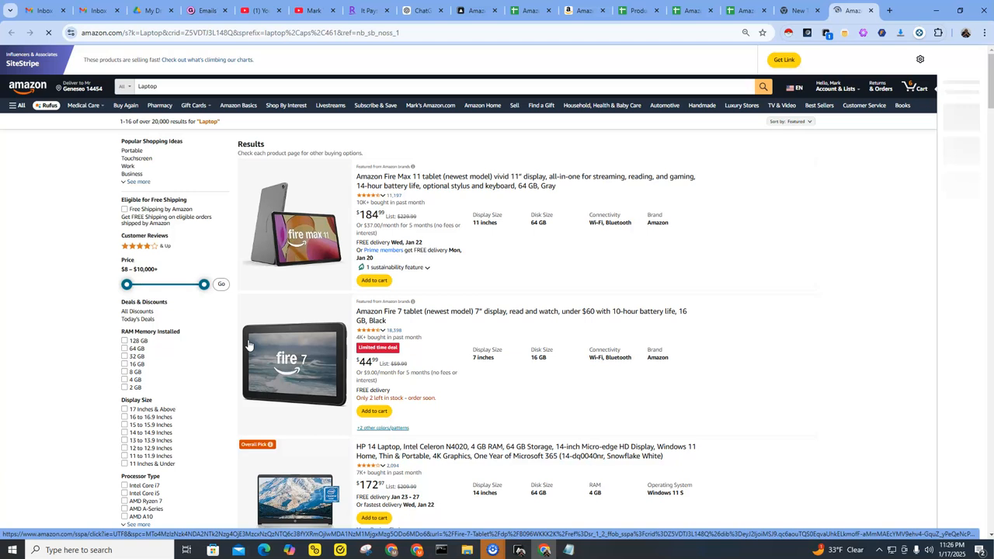
{"action": "left_click", "coordinate": [249, 345]}
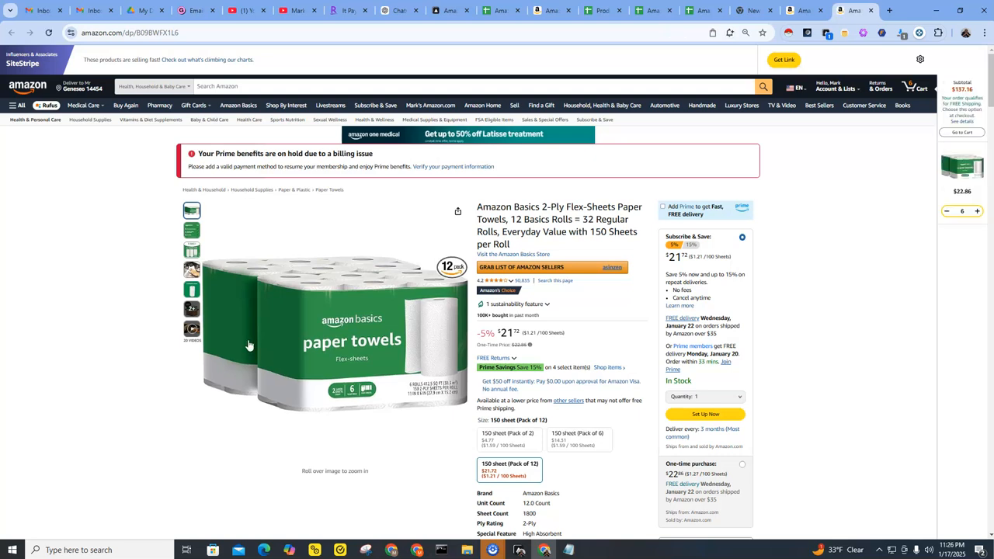
{"action": "key", "text": "ctrl+w"}
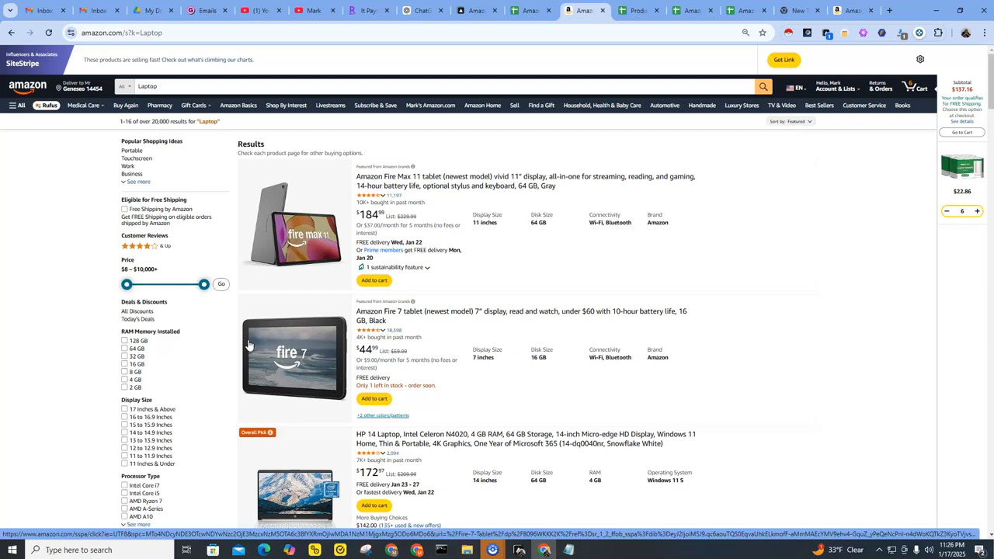
{"action": "left_click", "coordinate": [248, 345]}
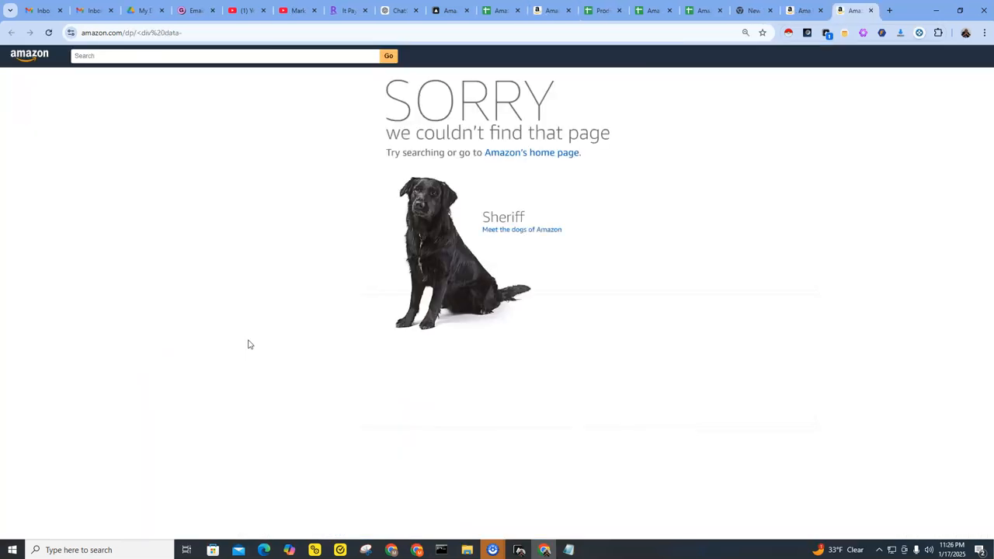
{"action": "key", "text": "ctrl+w"}
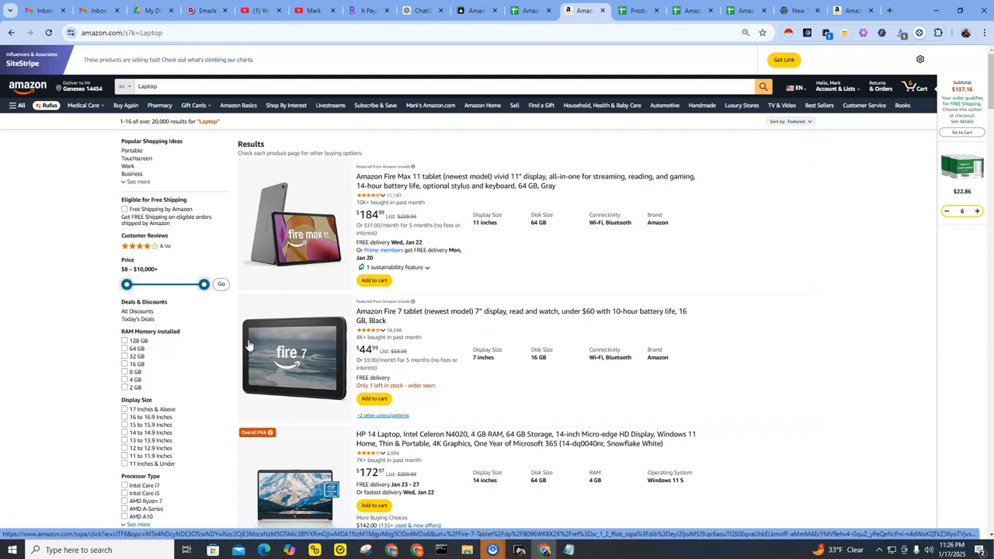
{"action": "left_click", "coordinate": [248, 345]}
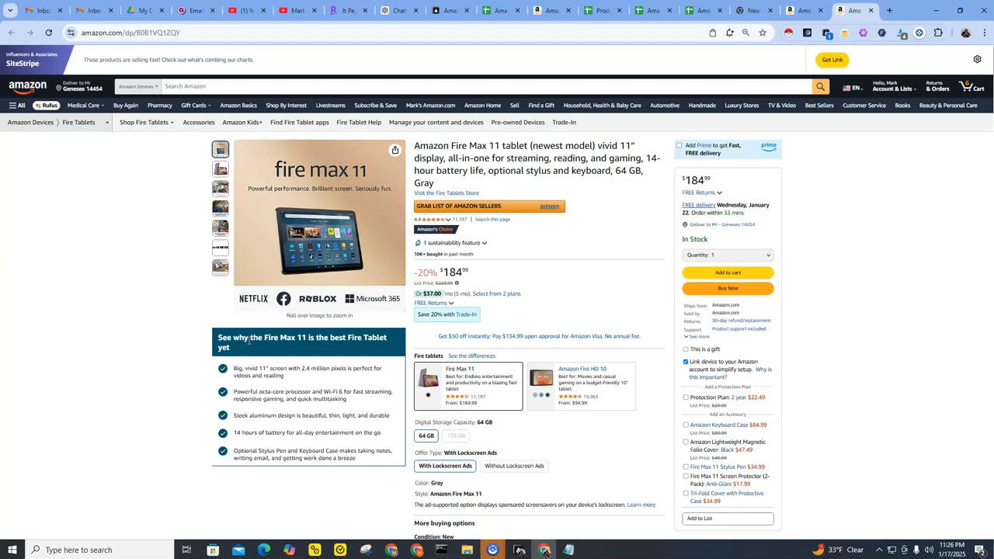
{"action": "key", "text": "ctrl+w"}
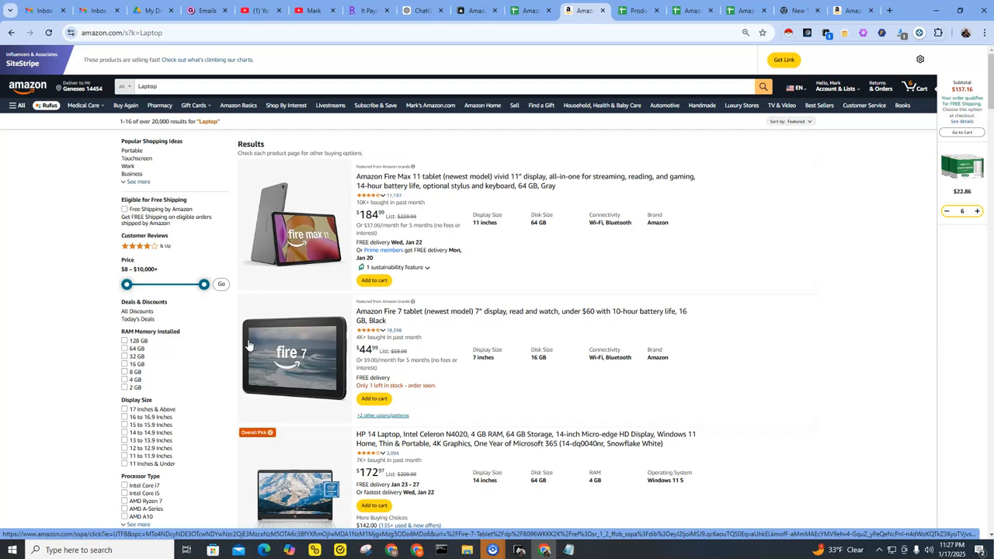
{"action": "key", "text": "ctrl+w"}
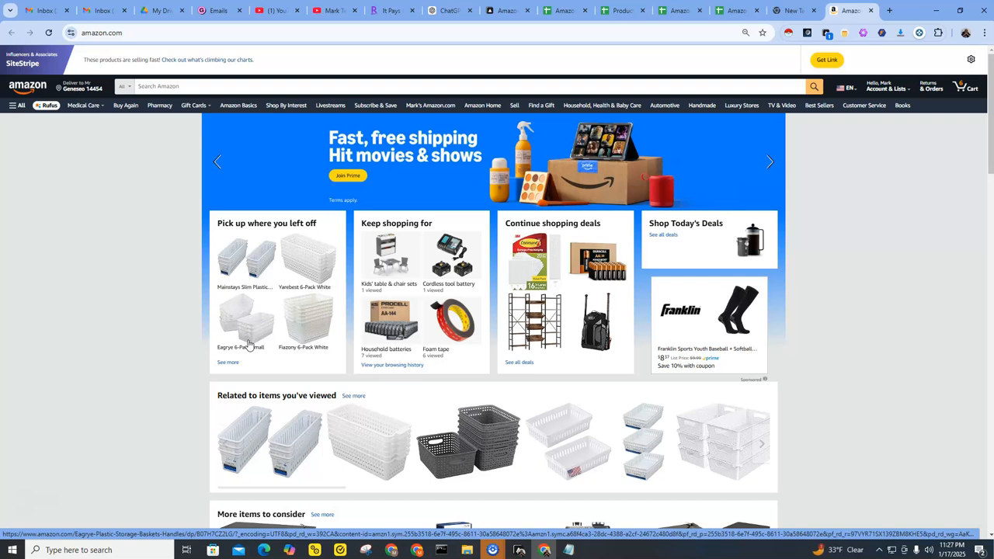
{"action": "type", "text": "AirPods"}
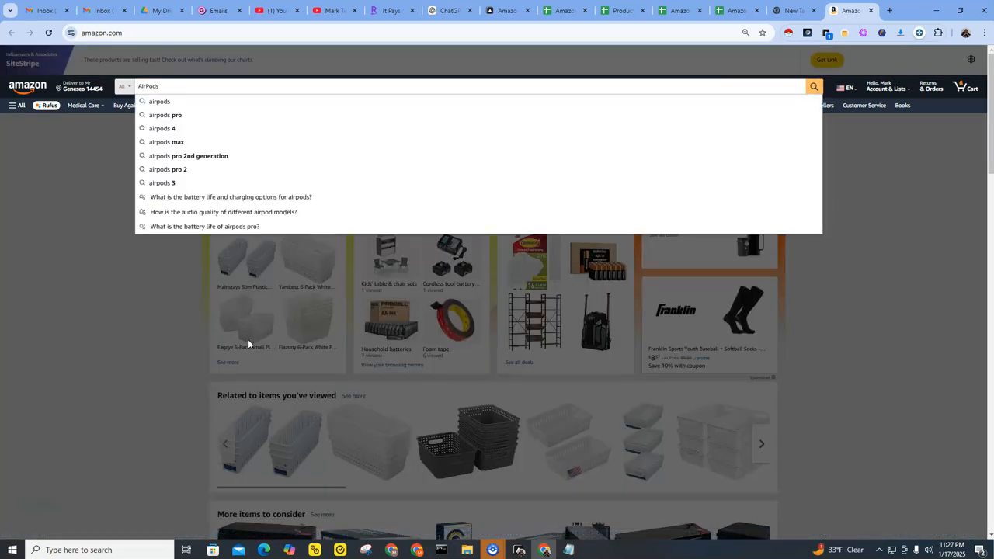
{"action": "key", "text": "Return"}
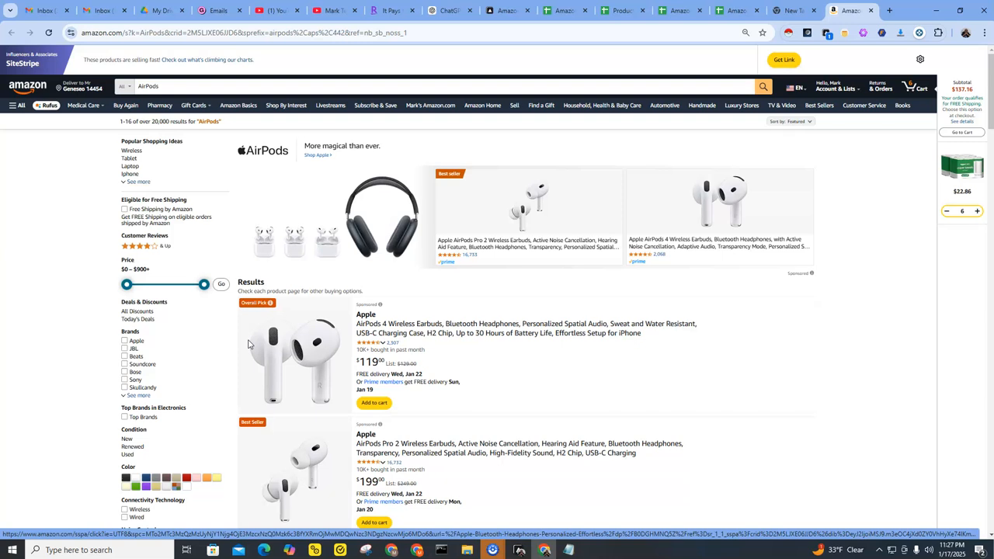
{"action": "left_click", "coordinate": [249, 344]}
{"action": "left_click", "coordinate": [249, 344]}
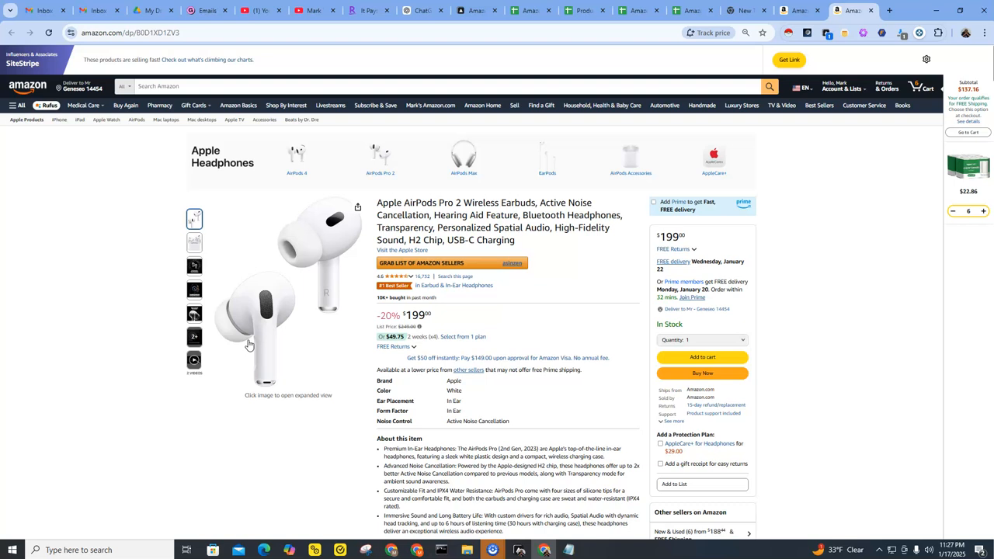
{"action": "key", "text": "ctrl+w"}
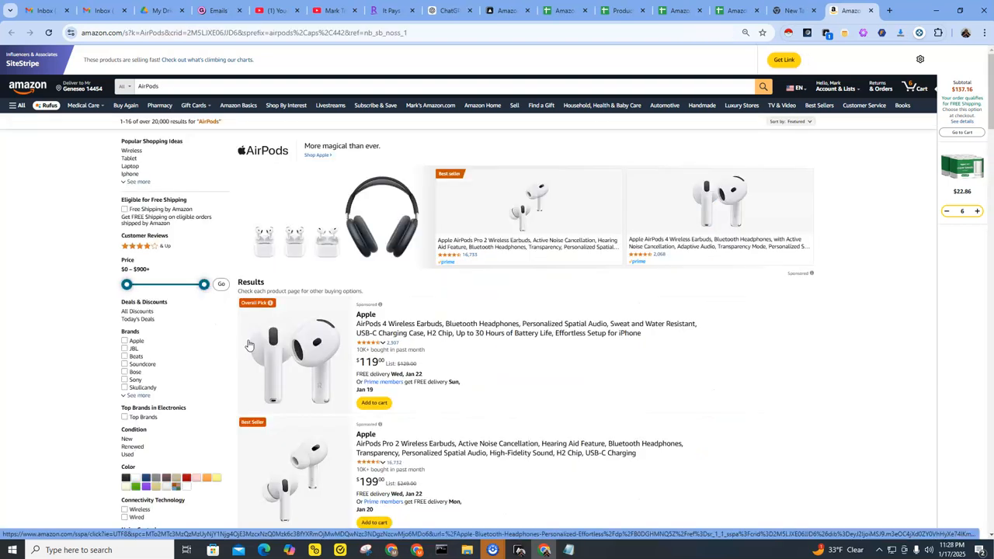
{"action": "key", "text": "ctrl+w"}
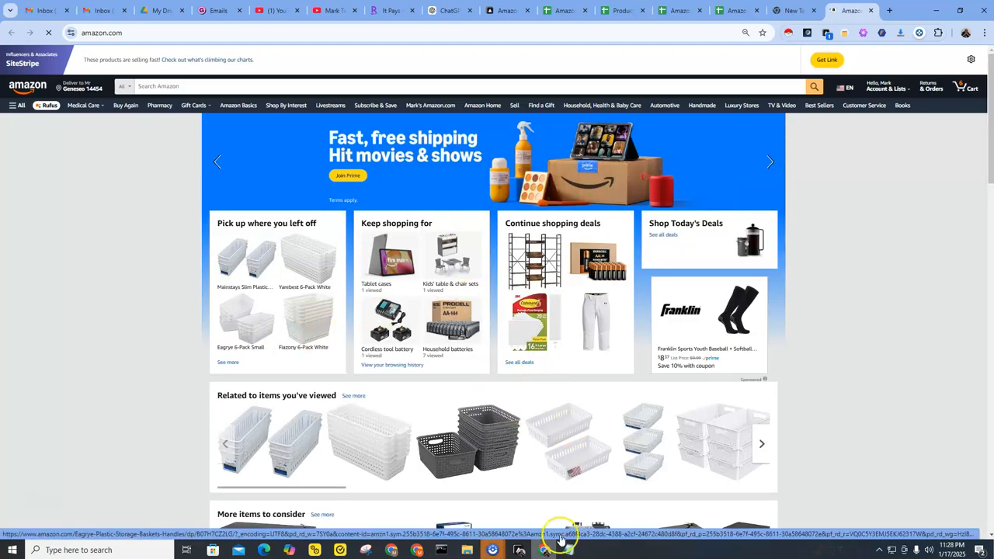
Switch to Automa and stop the running Amazon-Search-Scraper workflow from its logs, then close the logs.
{"action": "mouse_move", "coordinate": [519, 553]}
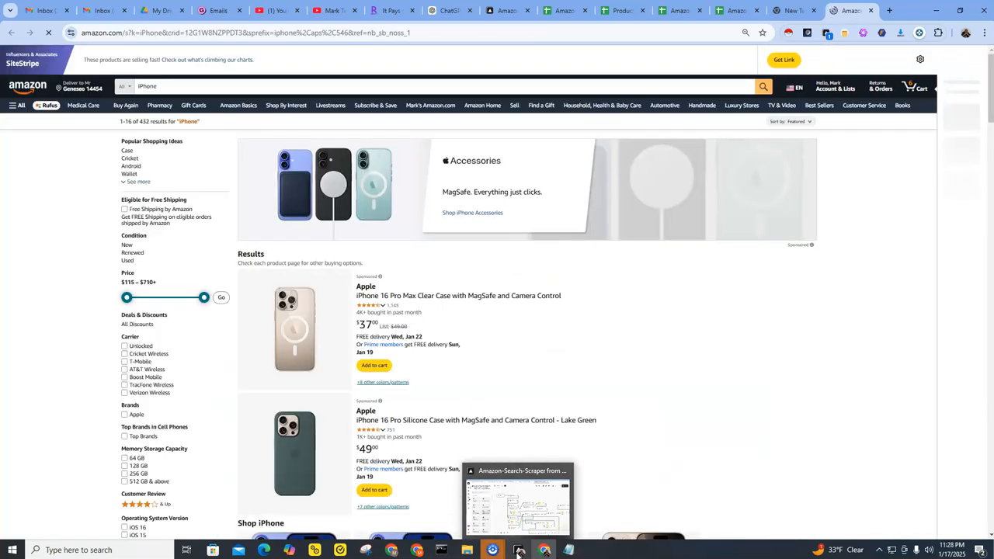
{"action": "left_click", "coordinate": [518, 546]}
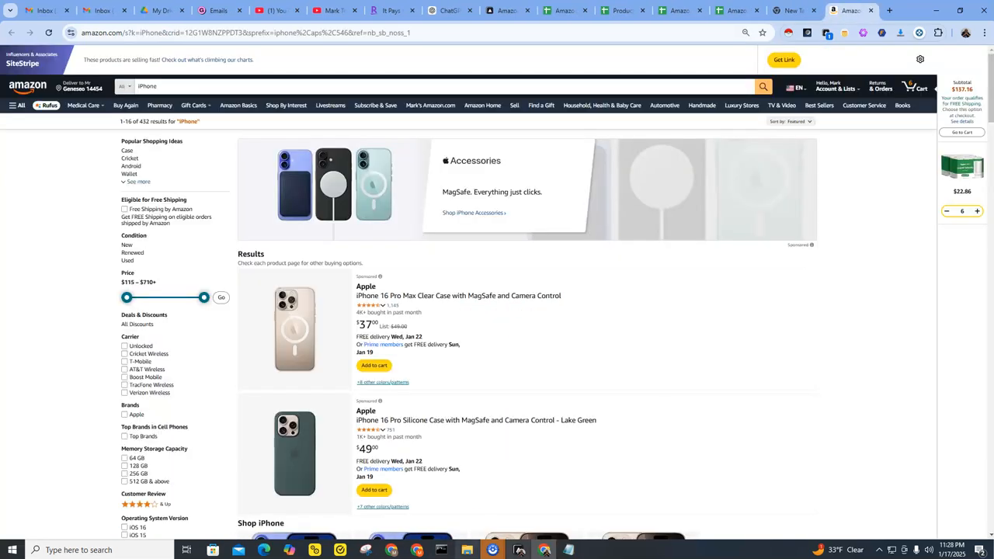
{"action": "left_click", "coordinate": [520, 550]}
{"action": "left_click", "coordinate": [379, 160]}
{"action": "left_click", "coordinate": [367, 66]}
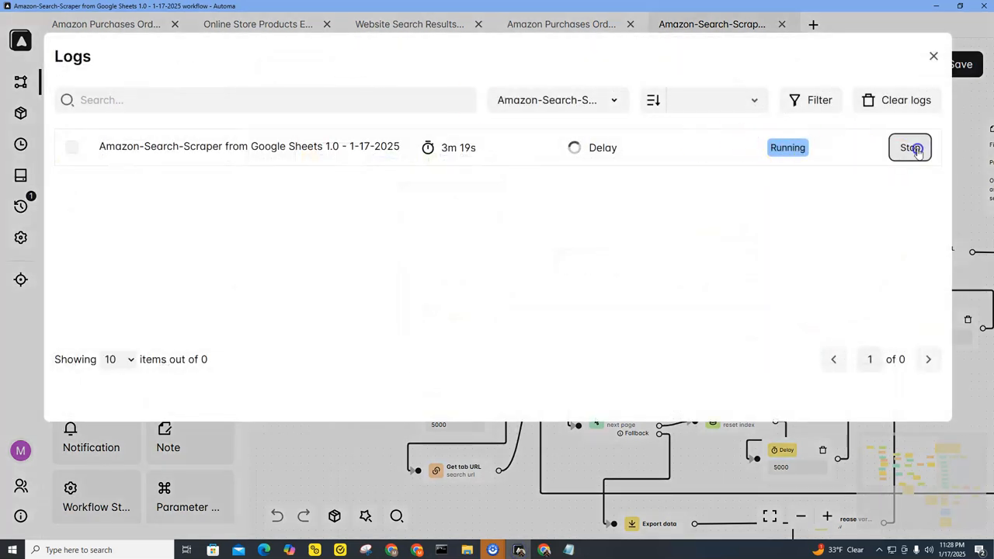
{"action": "left_click", "coordinate": [910, 148]}
{"action": "left_click", "coordinate": [934, 56]}
Switch to Chrome, open the Output sheet of the Amazon Searches spreadsheet and close the Tables sidebar.
{"action": "left_click", "coordinate": [544, 550]}
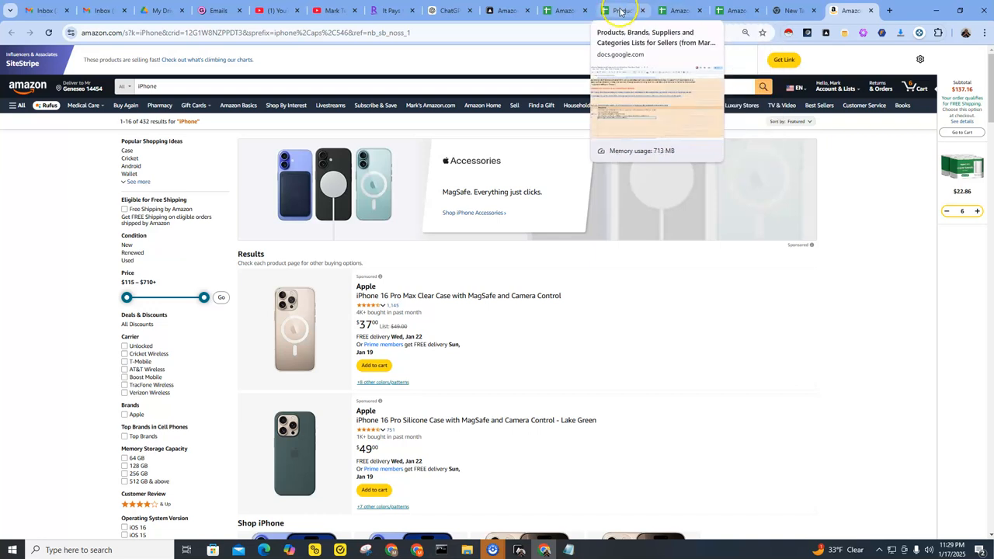
{"action": "left_click", "coordinate": [566, 10]}
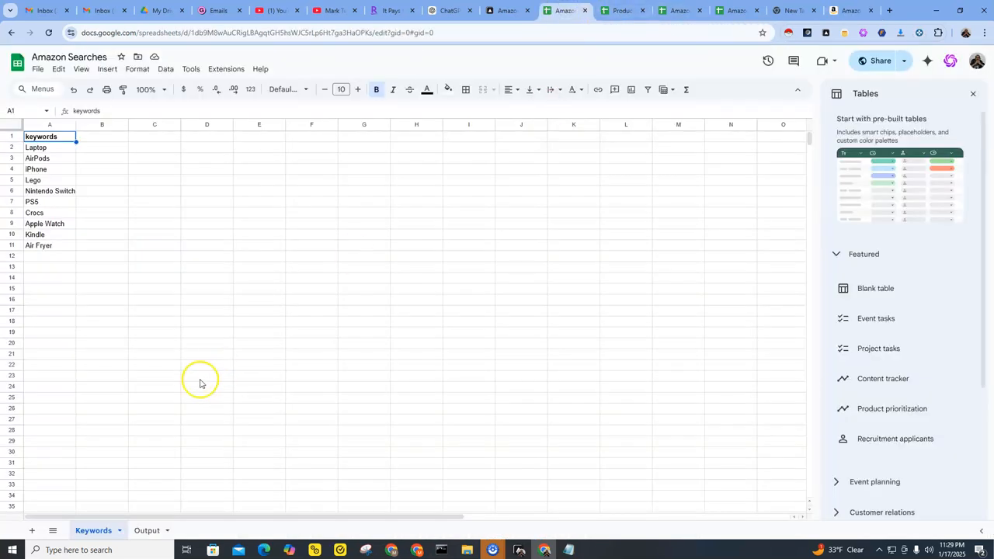
{"action": "left_click", "coordinate": [148, 532]}
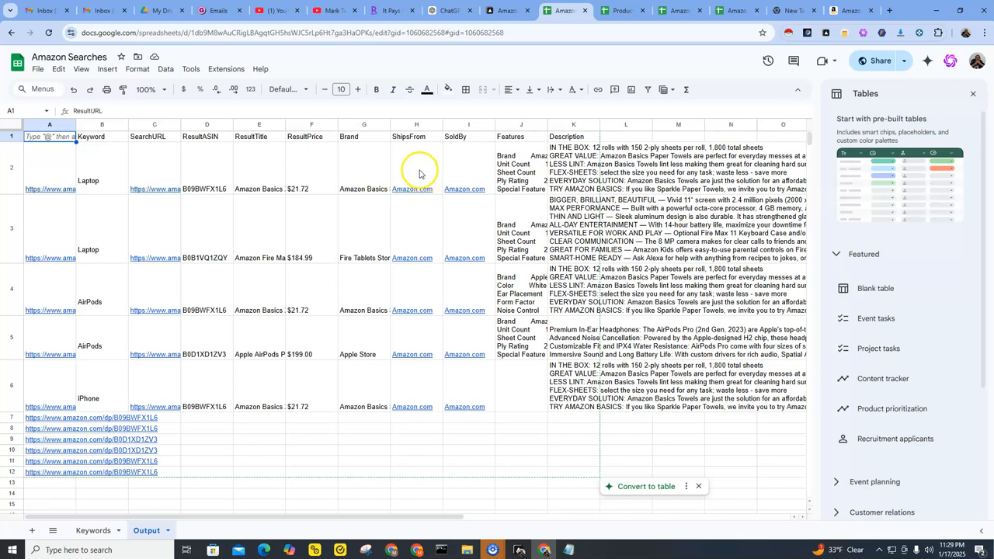
{"action": "left_click", "coordinate": [974, 96]}
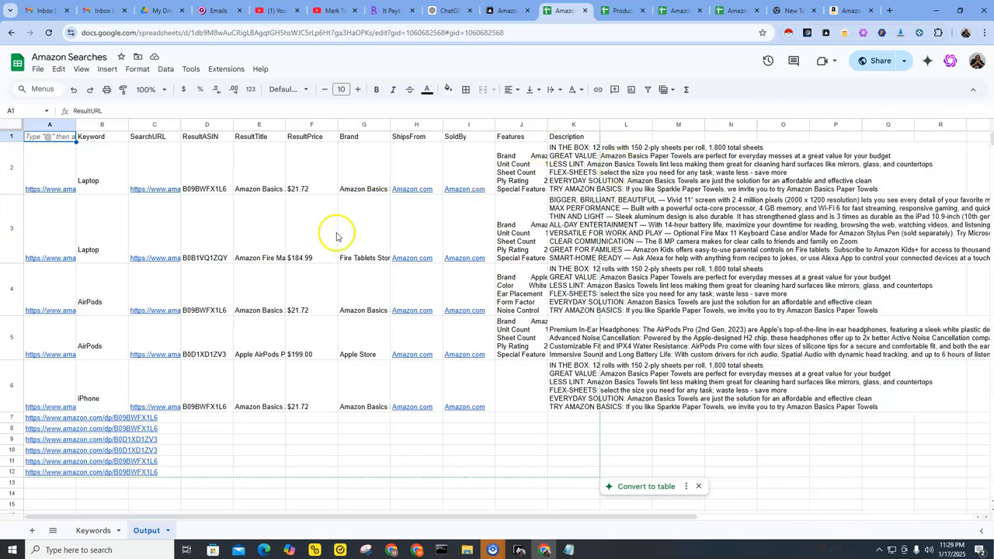
Check the Keyword and Brand values of the two Laptop results in the Output sheet.
{"action": "left_click", "coordinate": [107, 186]}
{"action": "left_click", "coordinate": [106, 251]}
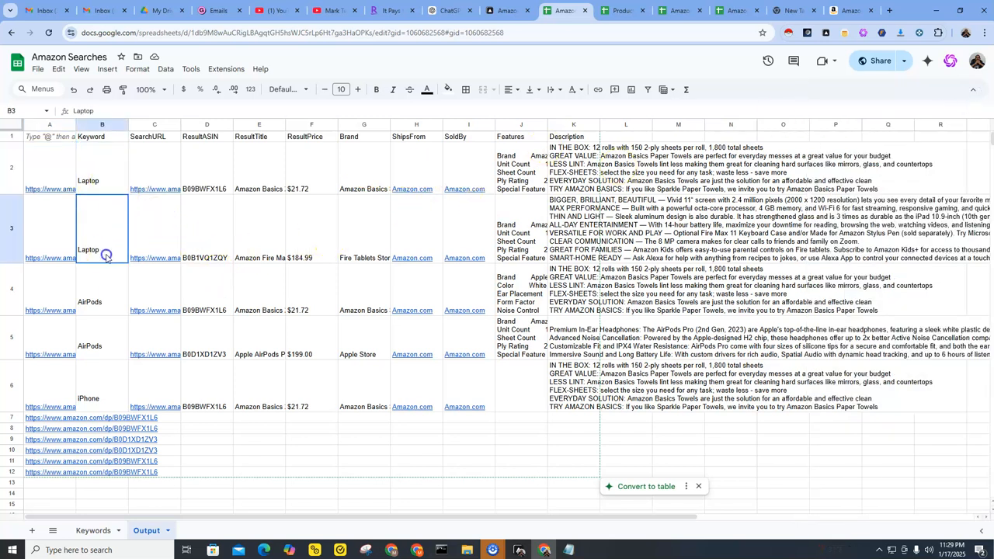
{"action": "left_click", "coordinate": [117, 178], "text": "shift"}
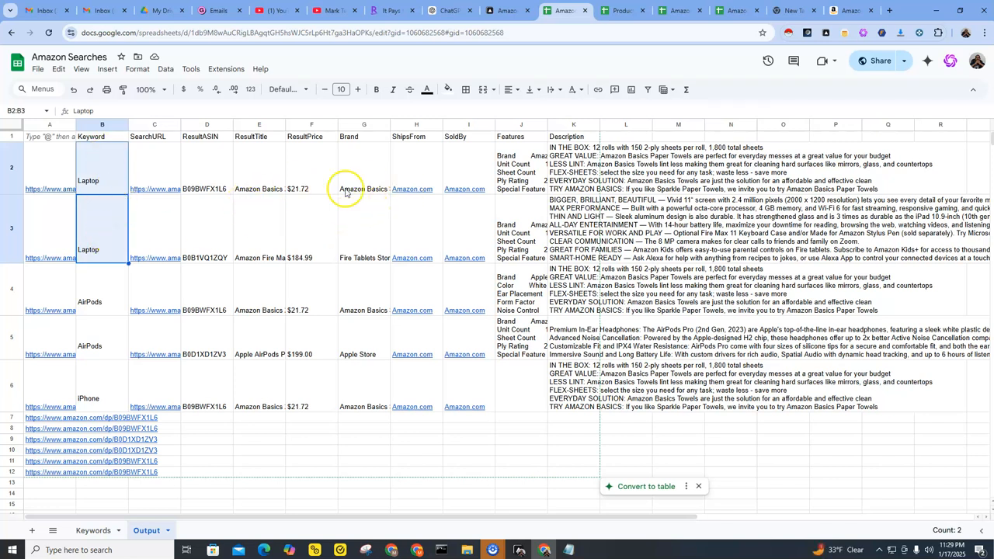
{"action": "left_click", "coordinate": [359, 239]}
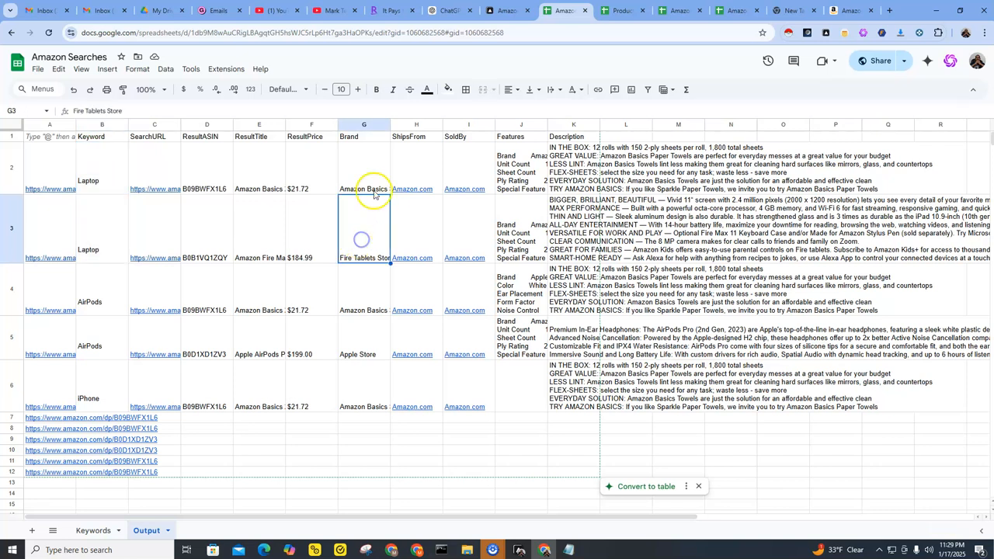
{"action": "left_click", "coordinate": [361, 178]}
Widen the Brand and ResultTitle columns of the Output sheet so their text is easier to read.
{"action": "left_click_drag", "start_coordinate": [391, 125], "coordinate": [512, 124]}
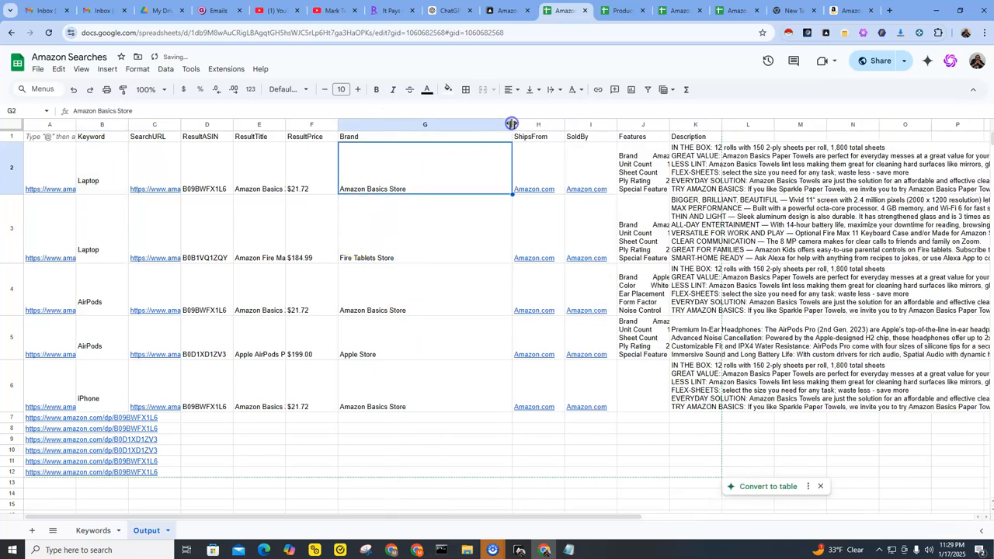
{"action": "left_click", "coordinate": [254, 185]}
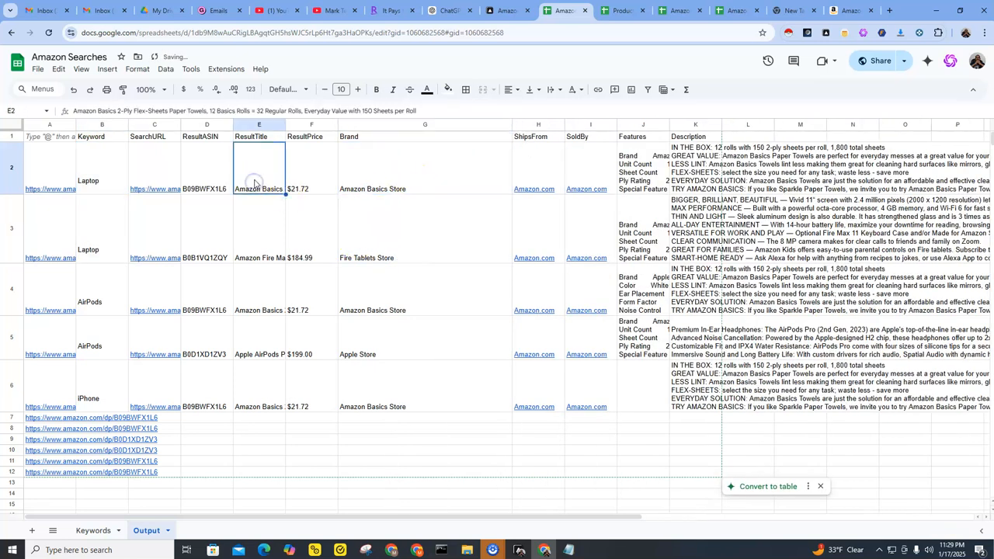
{"action": "left_click_drag", "start_coordinate": [285, 125], "coordinate": [369, 124]}
{"action": "left_click_drag", "start_coordinate": [594, 126], "coordinate": [501, 125]}
{"action": "left_click", "coordinate": [311, 183]}
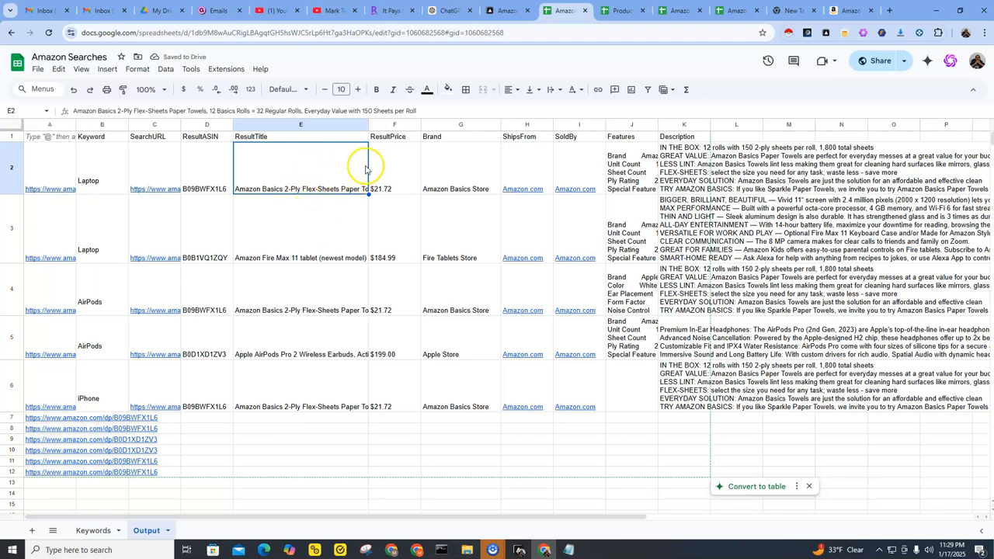
{"action": "mouse_move", "coordinate": [379, 128]}
{"action": "left_mouse_down"}
{"action": "mouse_move", "coordinate": [371, 125]}
{"action": "mouse_move", "coordinate": [393, 126]}
{"action": "left_mouse_up"}
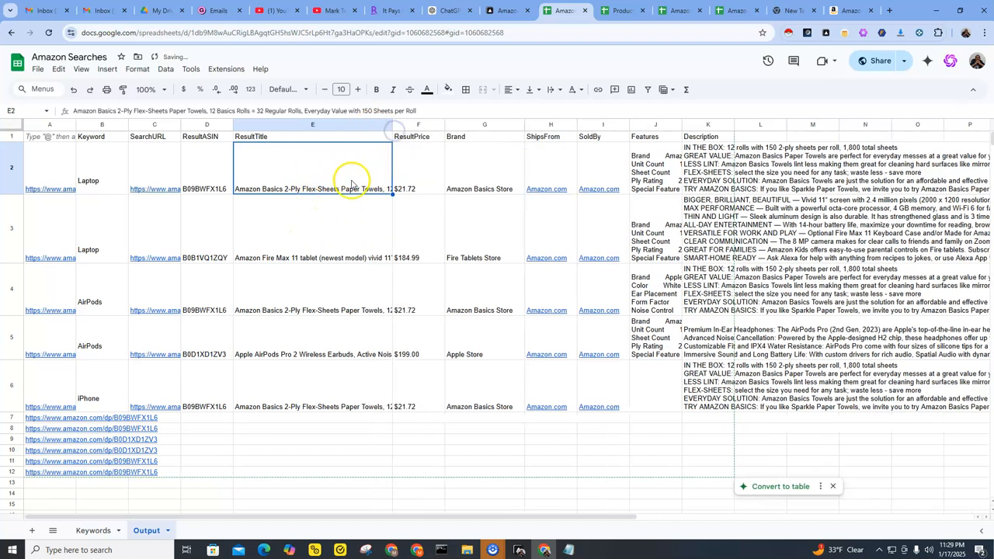
Compare the full result titles scraped for the Laptop, AirPods and iPhone keywords in rows 3 to 6.
{"action": "left_click", "coordinate": [315, 231]}
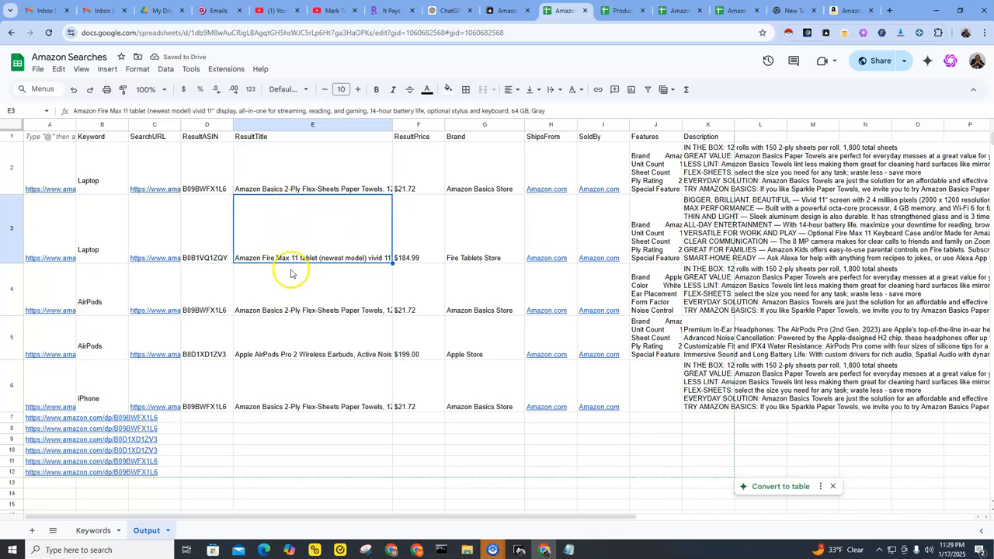
{"action": "left_click", "coordinate": [301, 292]}
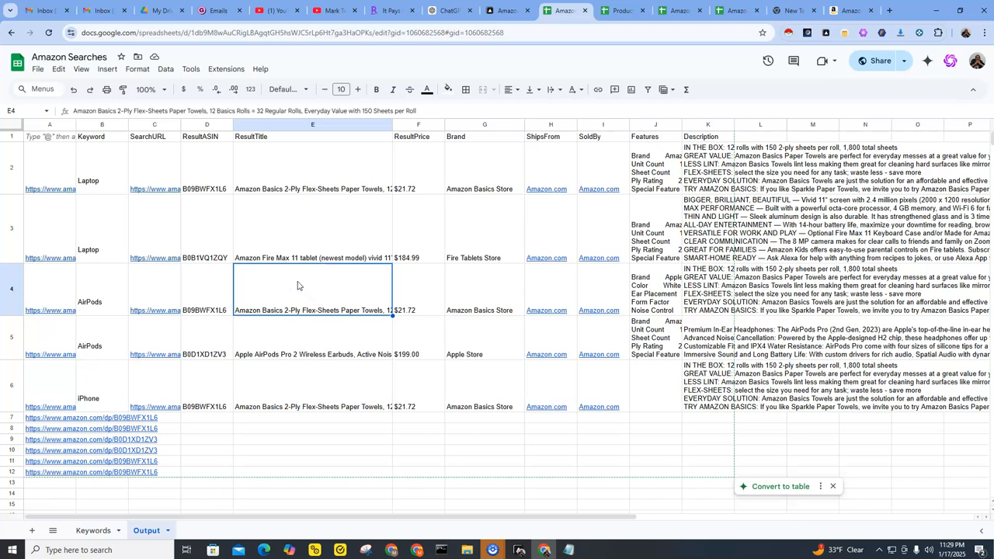
{"action": "left_click", "coordinate": [291, 333]}
{"action": "left_click", "coordinate": [306, 380]}
{"action": "left_click", "coordinate": [306, 338]}
{"action": "left_click", "coordinate": [307, 293]}
{"action": "left_click", "coordinate": [309, 238]}
{"action": "left_click", "coordinate": [296, 294]}
{"action": "left_click", "coordinate": [302, 334]}
{"action": "left_click", "coordinate": [303, 388]}
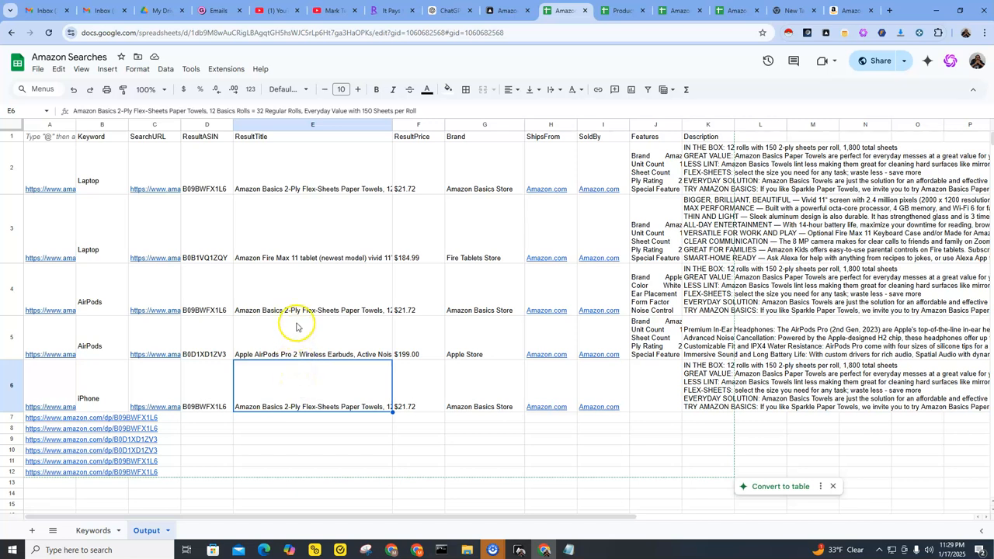
{"action": "left_click", "coordinate": [303, 293]}
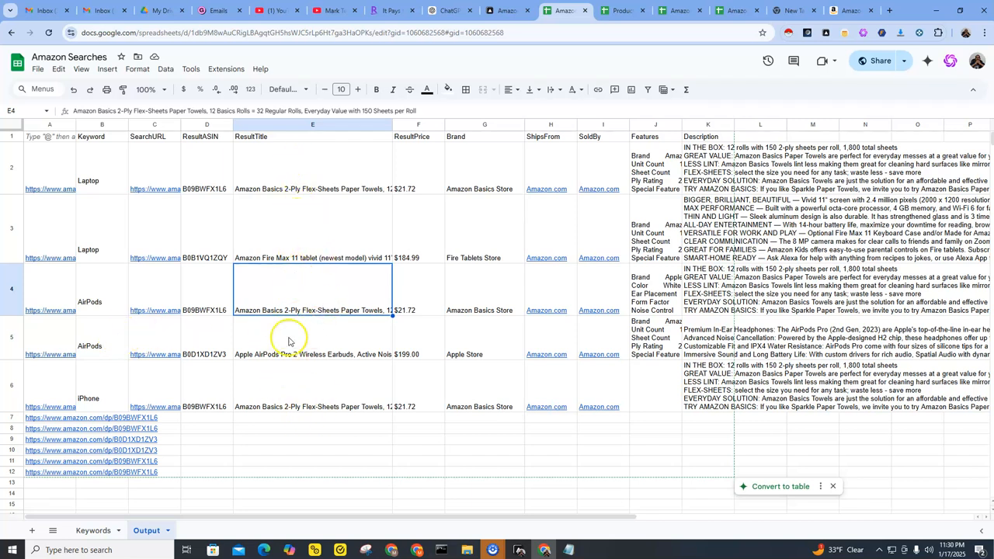
{"action": "left_click_drag", "start_coordinate": [311, 294], "coordinate": [309, 352]}
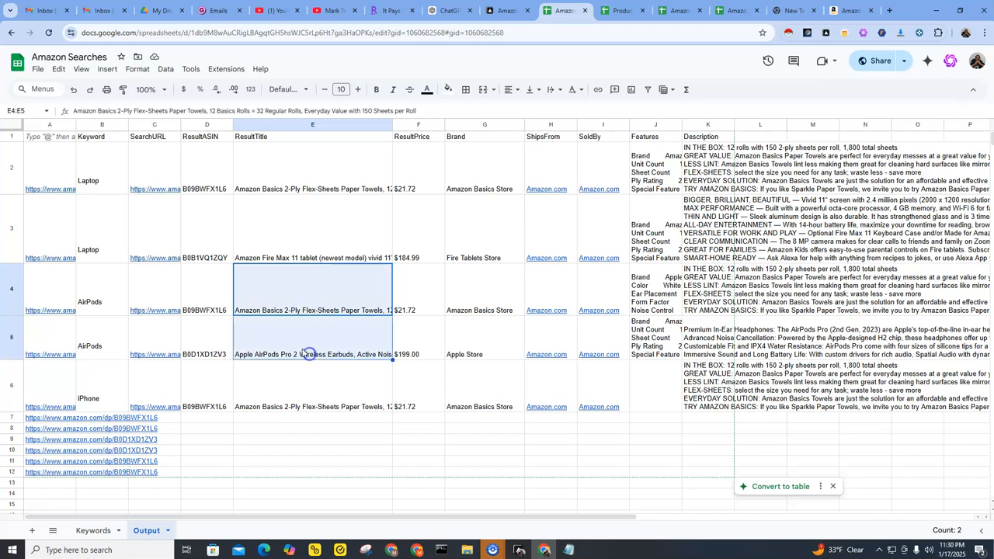
{"action": "left_click", "coordinate": [275, 300]}
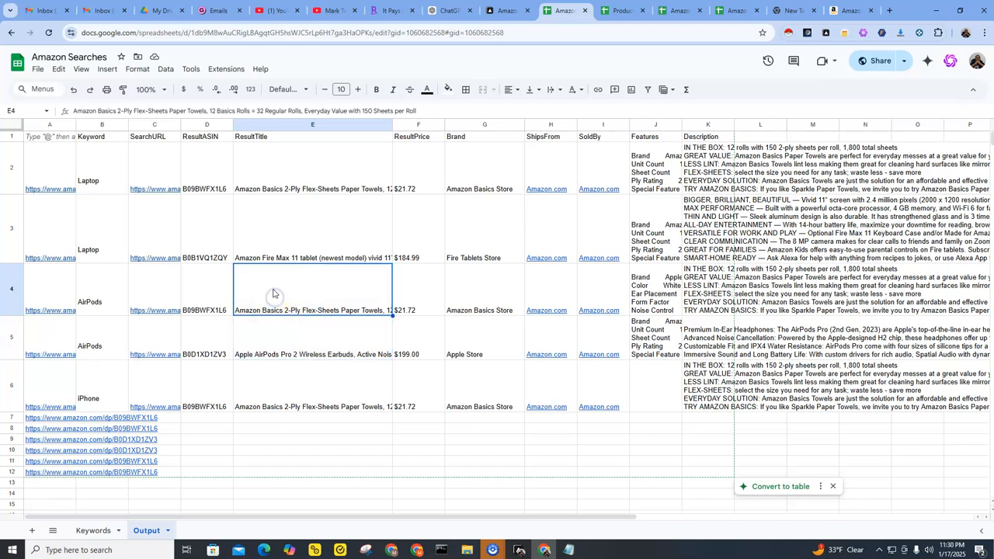
{"action": "left_click_drag", "start_coordinate": [272, 293], "coordinate": [273, 348]}
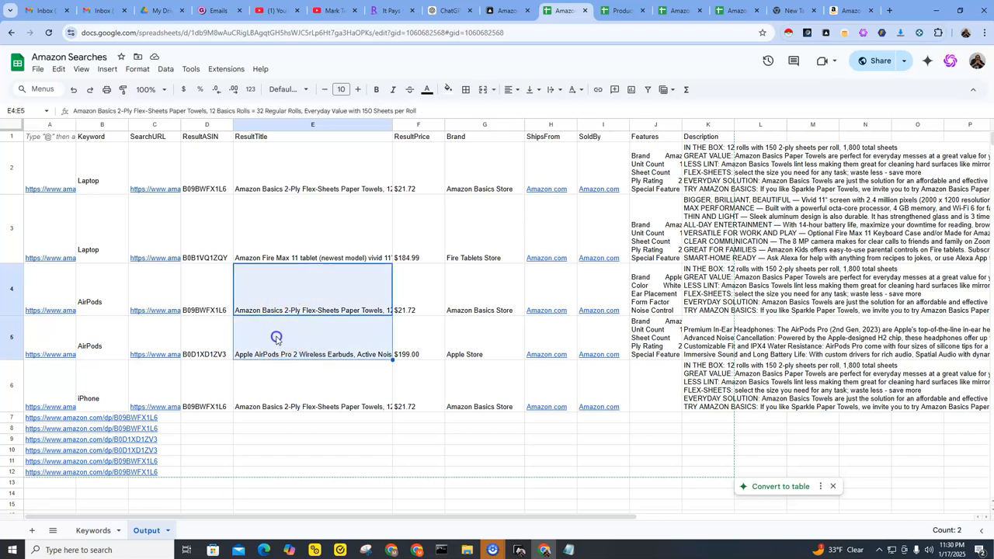
{"action": "left_click", "coordinate": [275, 338]}
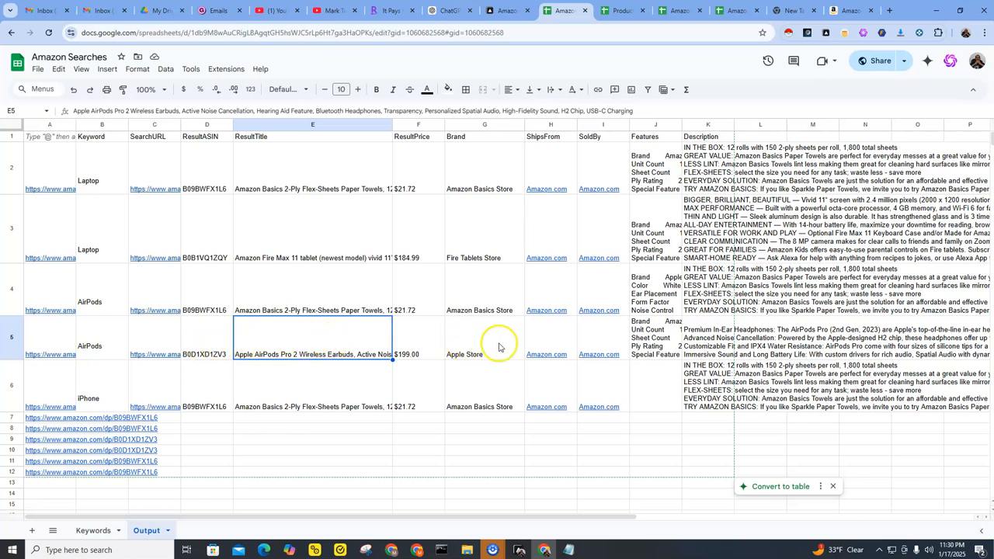
Make the header row of the Output sheet bold.
{"action": "left_click", "coordinate": [12, 136]}
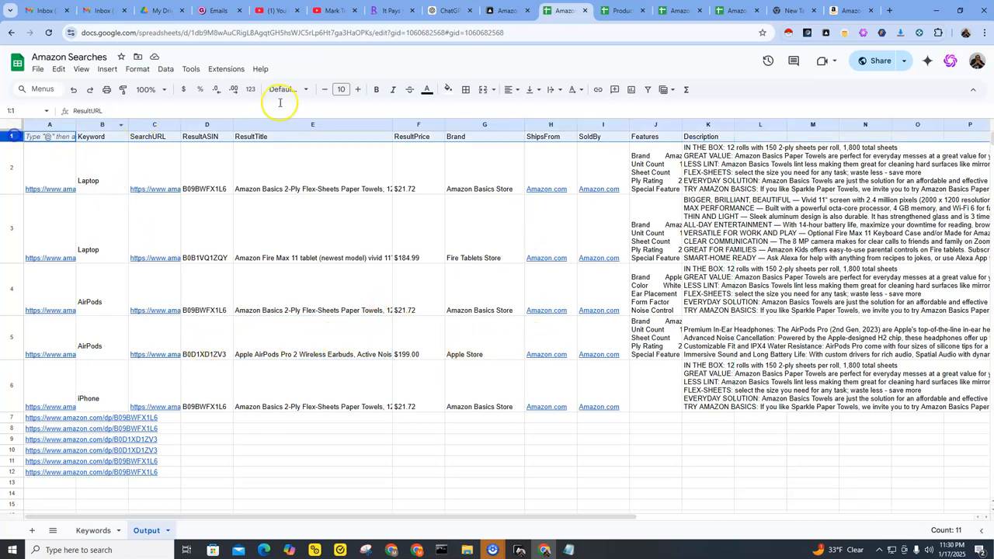
{"action": "left_click", "coordinate": [377, 90]}
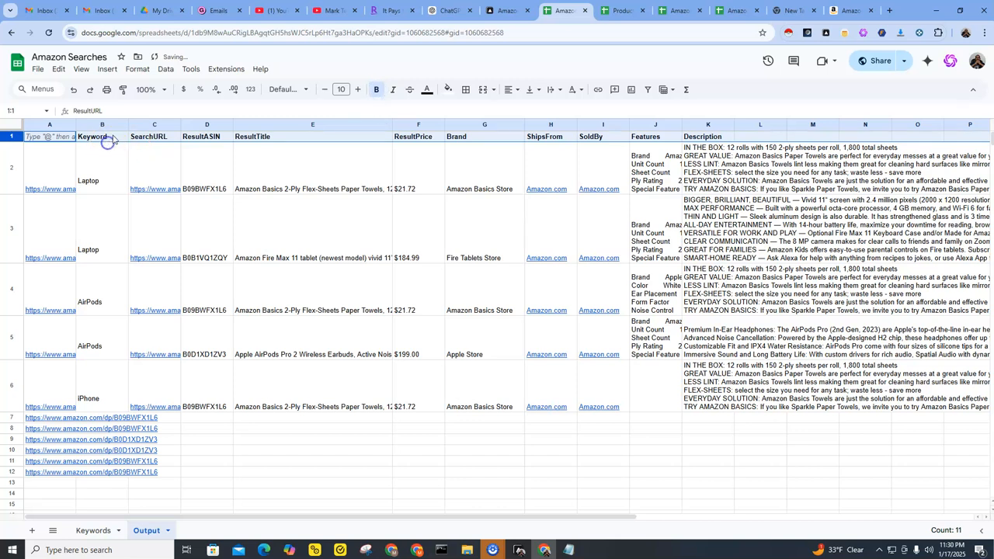
{"action": "left_click", "coordinate": [144, 137]}
Review the first Laptop result's fields from SearchURL and ResultASIN through price, brand, seller, Features and Description.
{"action": "left_click", "coordinate": [156, 181]}
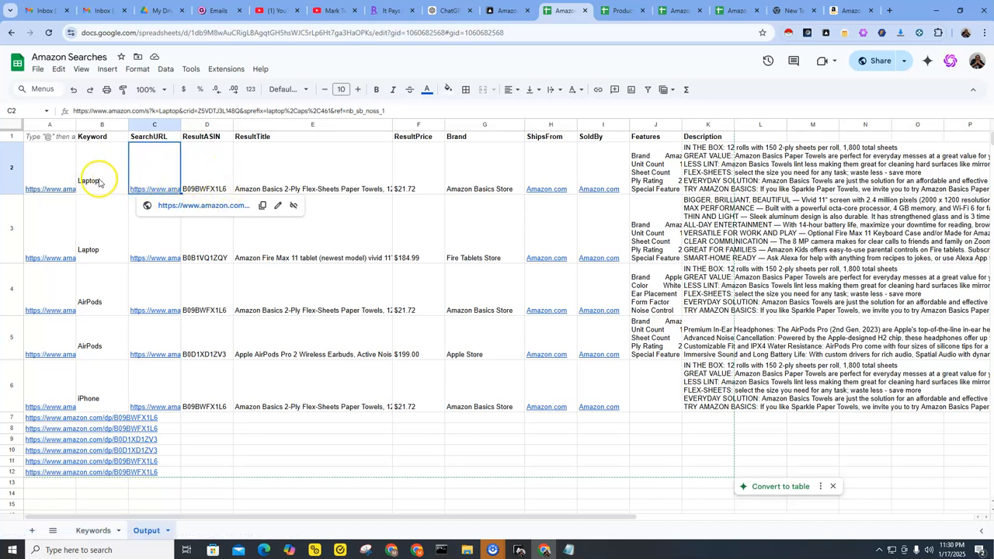
{"action": "left_click", "coordinate": [217, 169]}
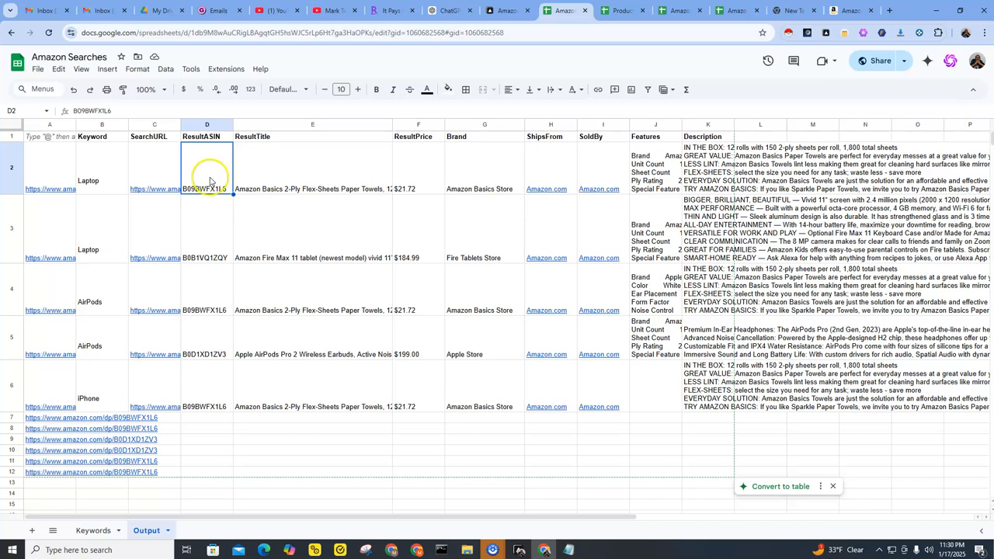
{"action": "left_click", "coordinate": [413, 170]}
{"action": "left_click", "coordinate": [505, 187]}
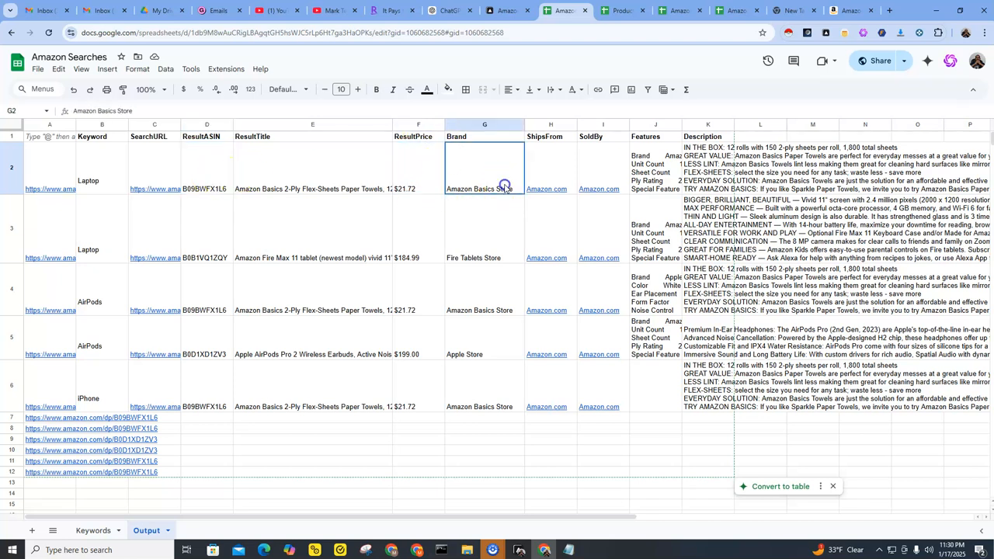
{"action": "left_click", "coordinate": [549, 164]}
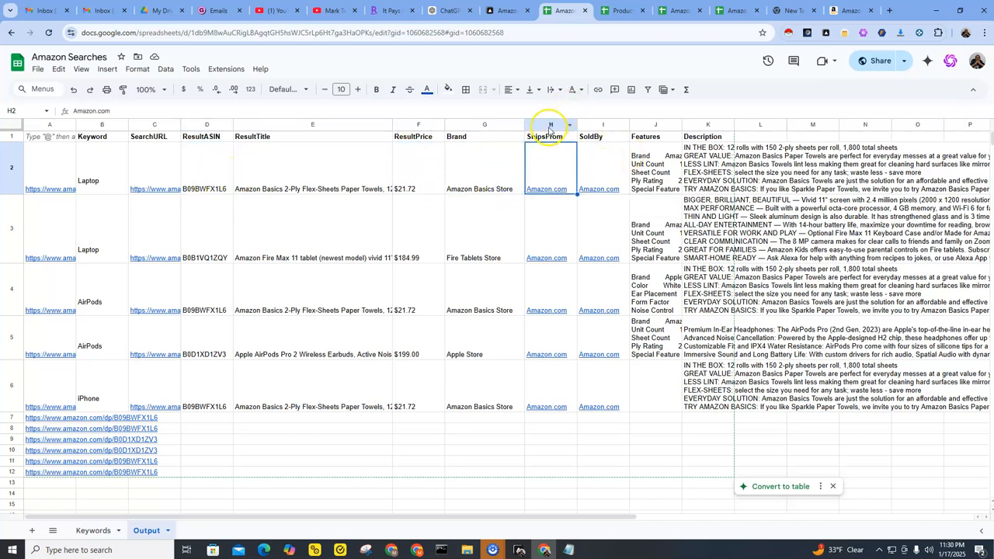
{"action": "left_click", "coordinate": [594, 204]}
{"action": "left_click", "coordinate": [653, 159]}
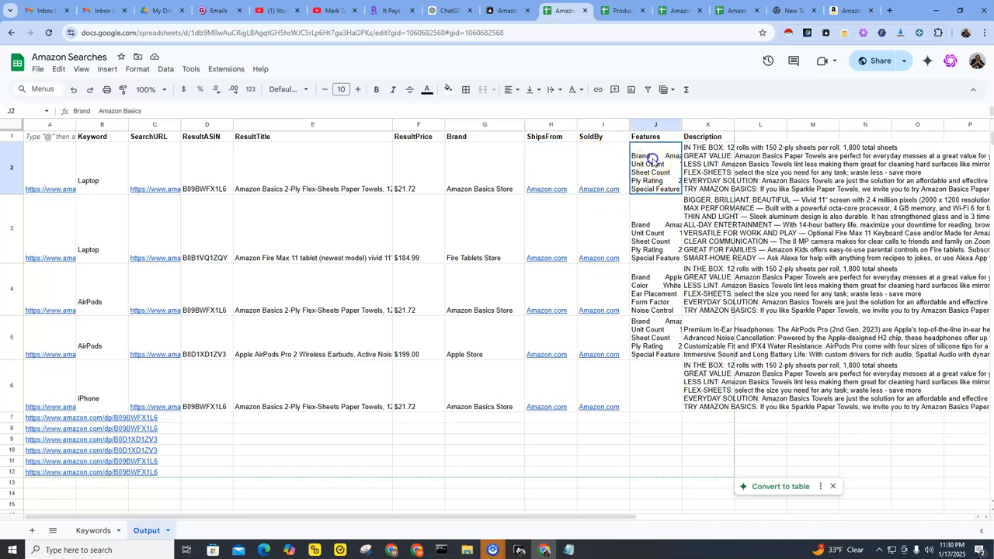
{"action": "left_click", "coordinate": [719, 158]}
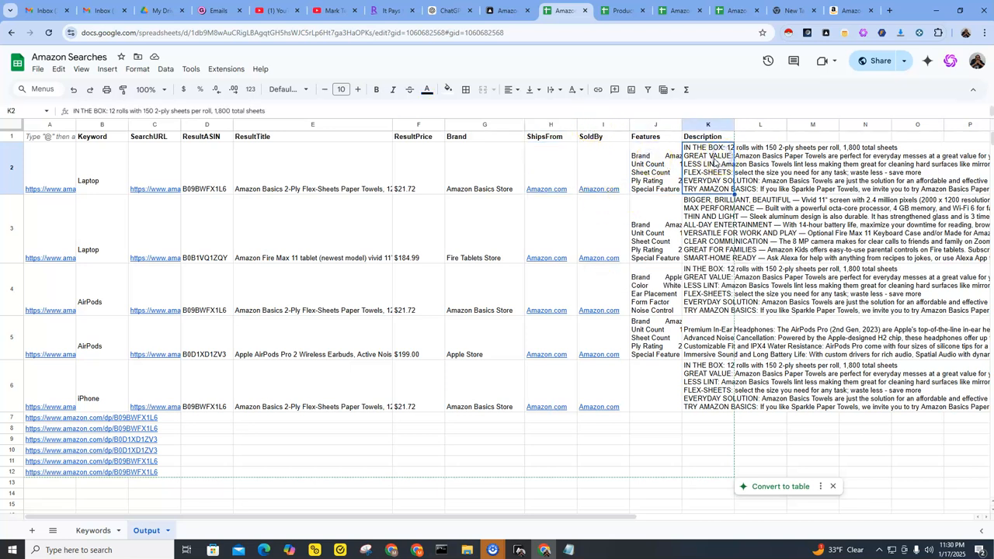
Read the full Features text of the first Laptop result and the full Description of the first AirPods result.
{"action": "double_click", "coordinate": [653, 163]}
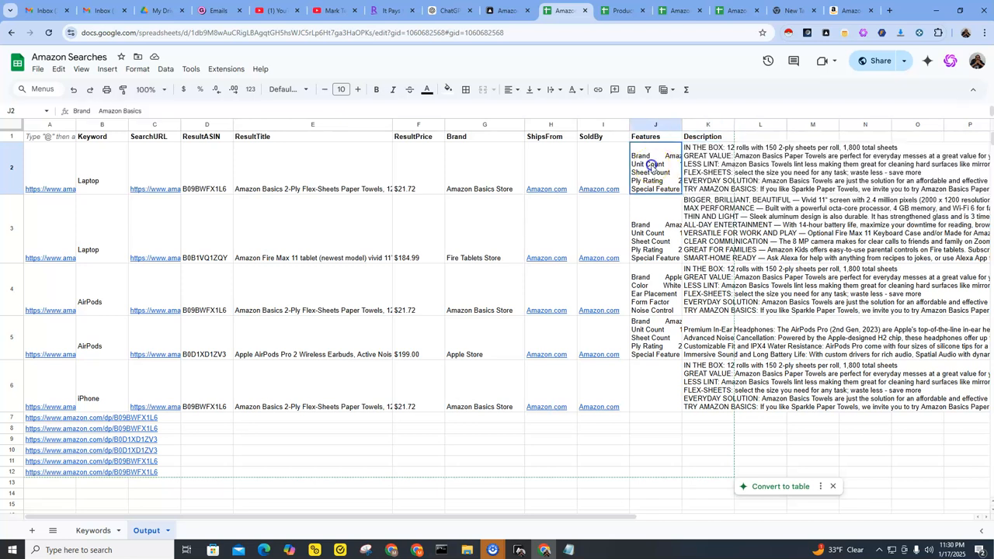
{"action": "left_click", "coordinate": [703, 177]}
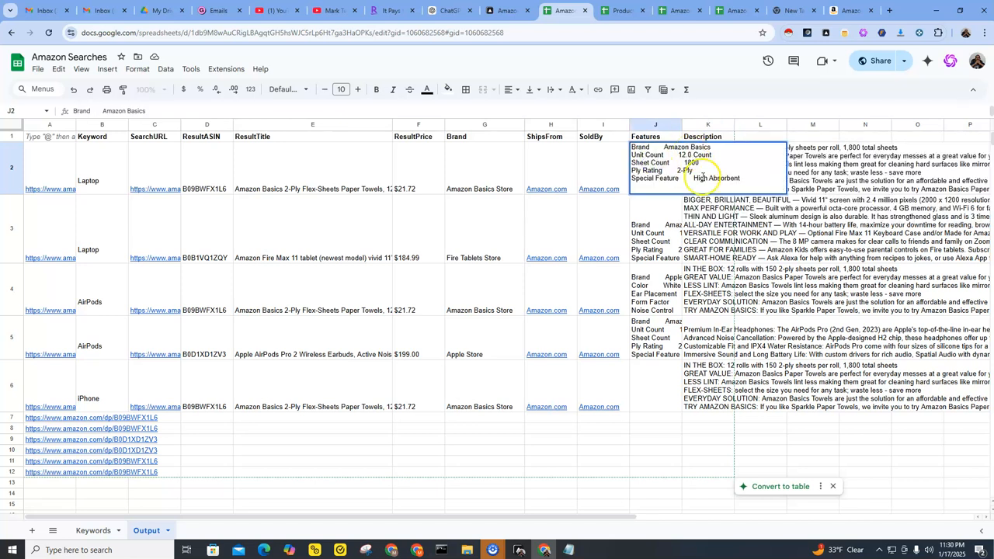
{"action": "left_click", "coordinate": [648, 237]}
{"action": "left_click", "coordinate": [660, 295]}
{"action": "left_click", "coordinate": [719, 299]}
{"action": "double_click", "coordinate": [719, 299]}
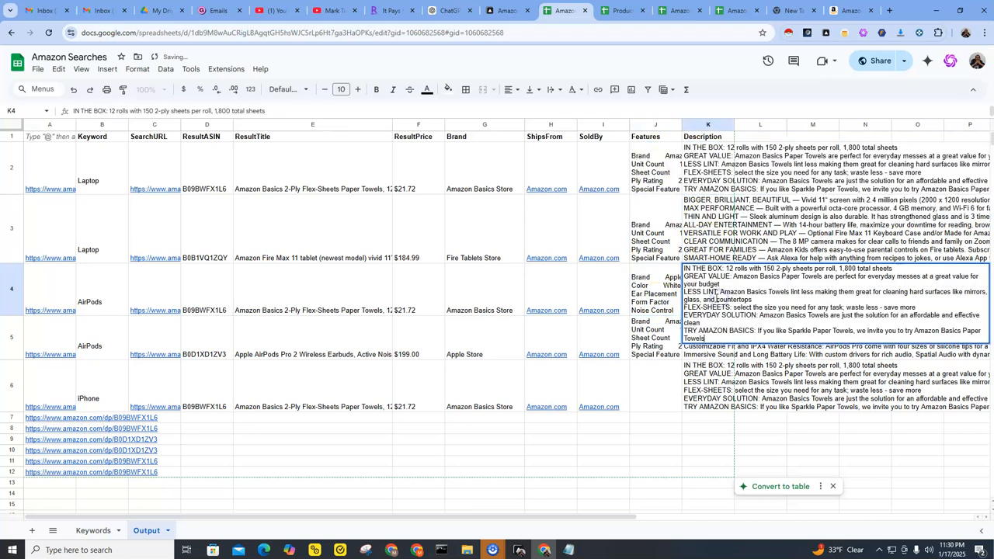
Check the Features of both AirPods results, then the iPhone result's Description, SoldBy and ShipsFrom fields and the leftover links below.
{"action": "double_click", "coordinate": [643, 303]}
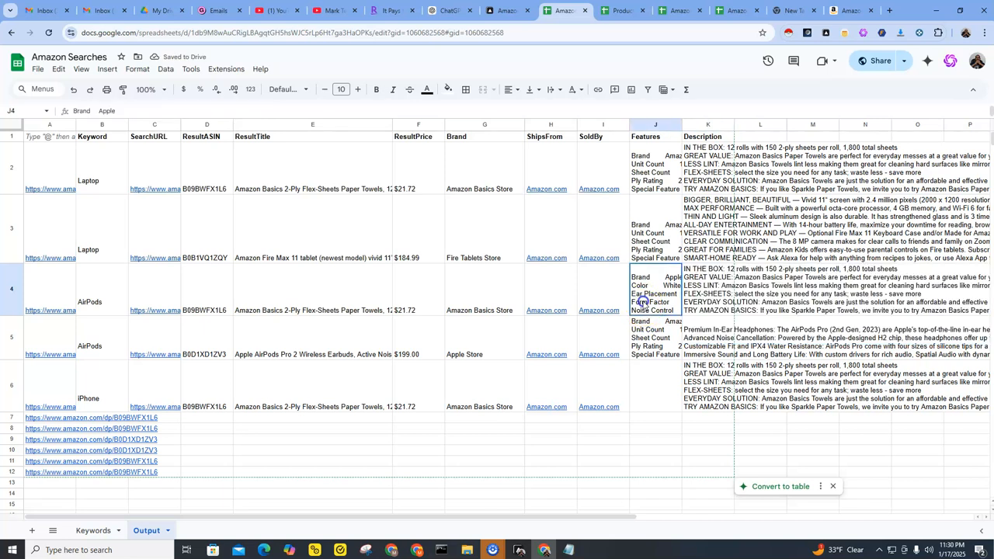
{"action": "left_click", "coordinate": [653, 348]}
{"action": "double_click", "coordinate": [652, 347]}
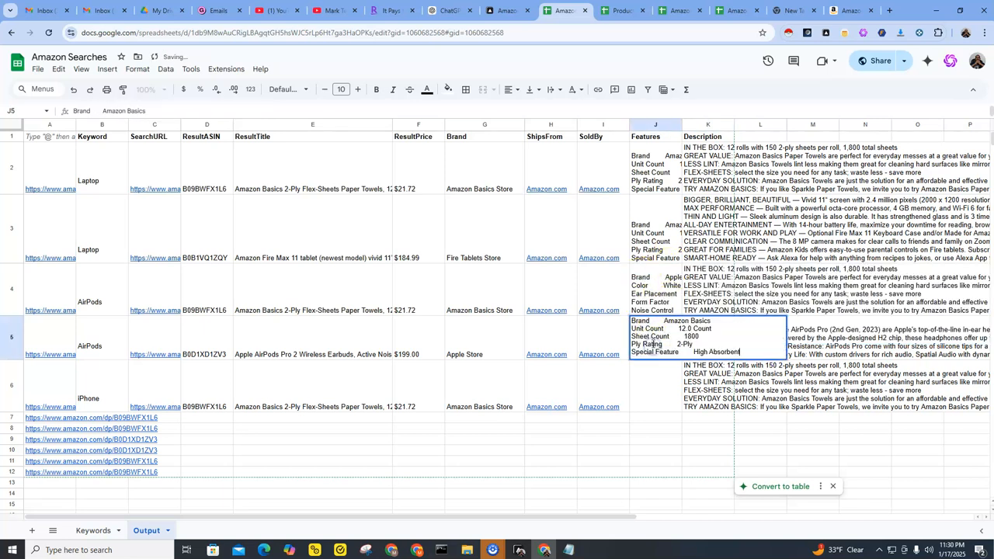
{"action": "double_click", "coordinate": [686, 373]}
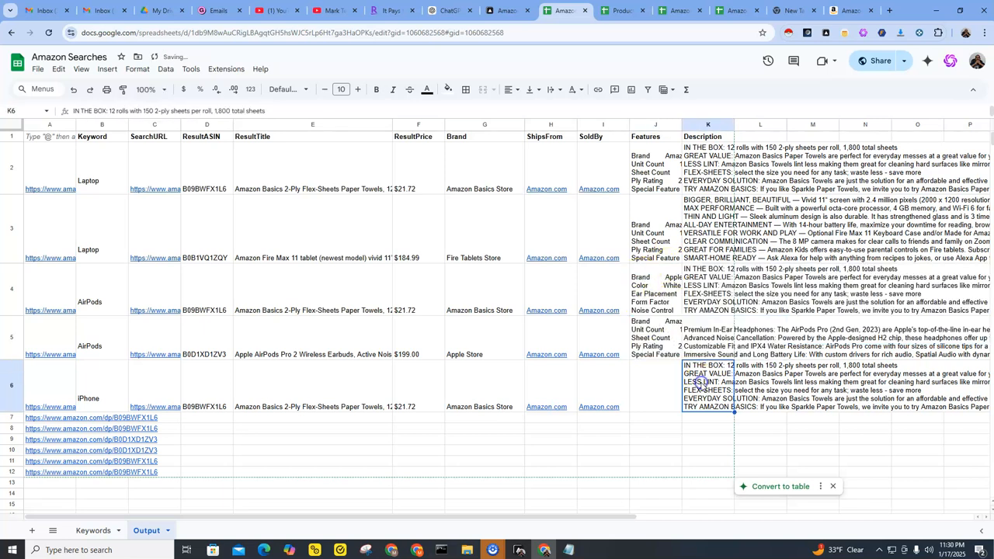
{"action": "left_click", "coordinate": [620, 374]}
{"action": "left_click", "coordinate": [555, 378]}
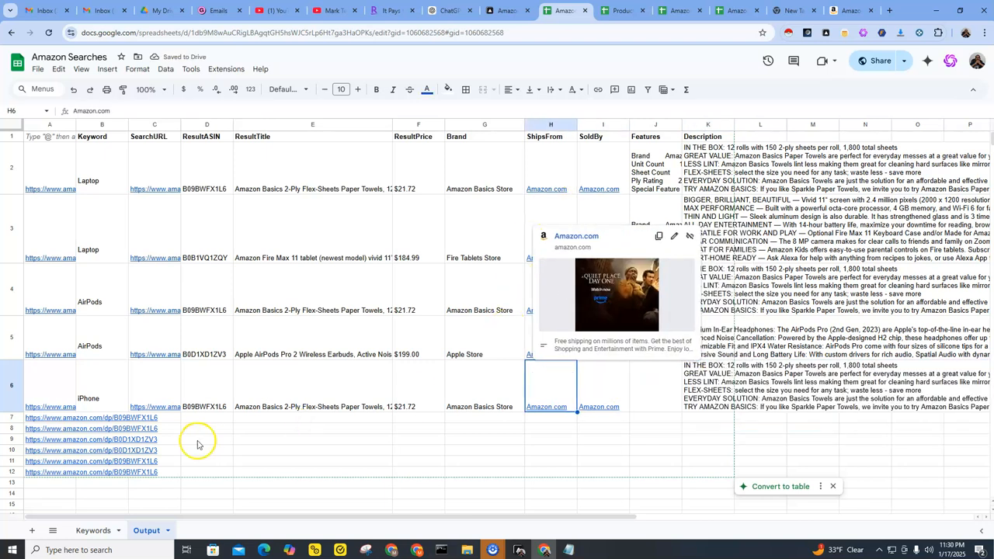
{"action": "left_click", "coordinate": [172, 420]}
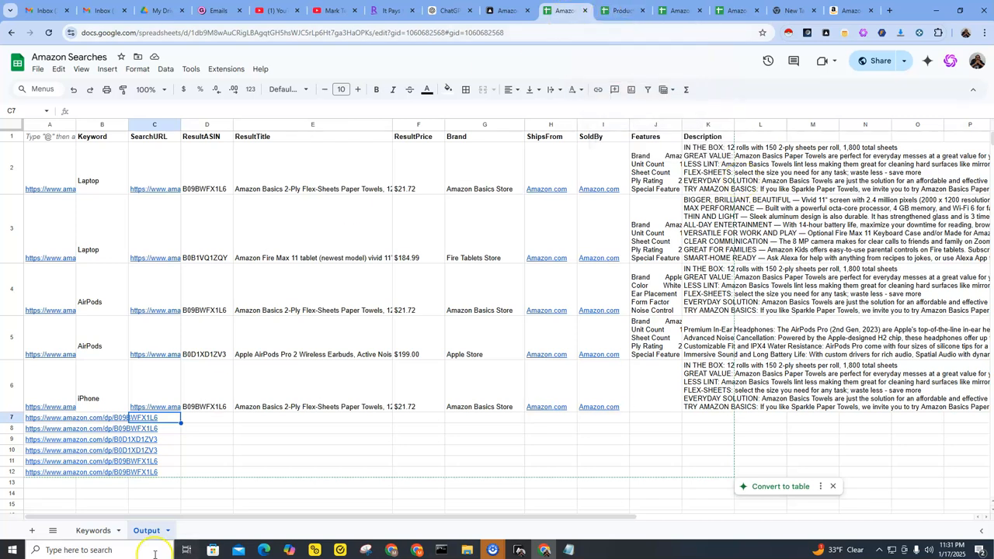
Open the Keywords sheet and highlight the remaining keywords from AirPods to Air Fryer in A3:A11.
{"action": "left_click", "coordinate": [93, 530]}
{"action": "mouse_move", "coordinate": [61, 163]}
{"action": "left_mouse_down"}
{"action": "mouse_move", "coordinate": [60, 222]}
{"action": "mouse_move", "coordinate": [44, 160]}
{"action": "left_mouse_up"}
{"action": "right_click", "coordinate": [60, 215]}
{"action": "left_click", "coordinate": [37, 257]}
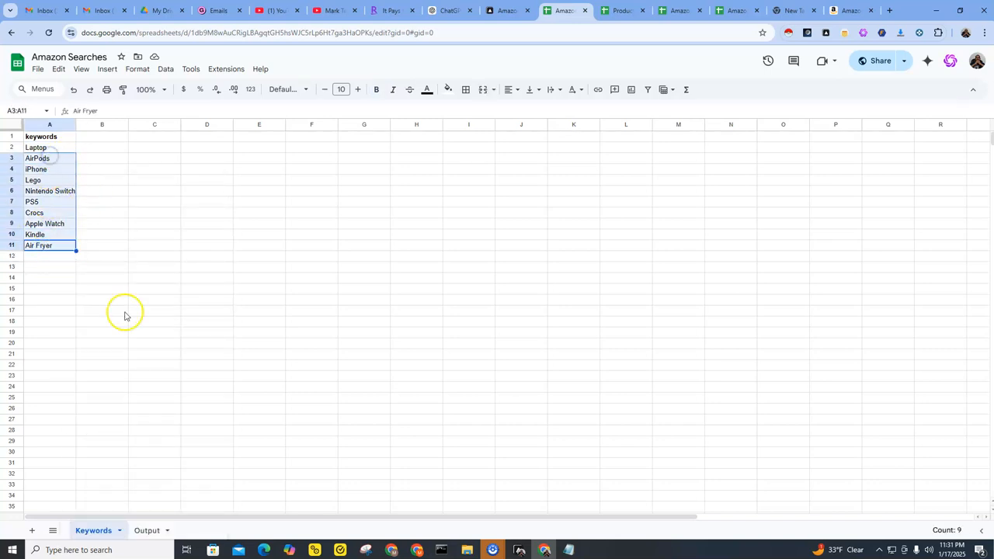
Switch to the Automa workflow editor and move the Export data block slightly farther from the Google Sheets block whose fallback feeds it.
{"action": "left_click", "coordinate": [519, 549]}
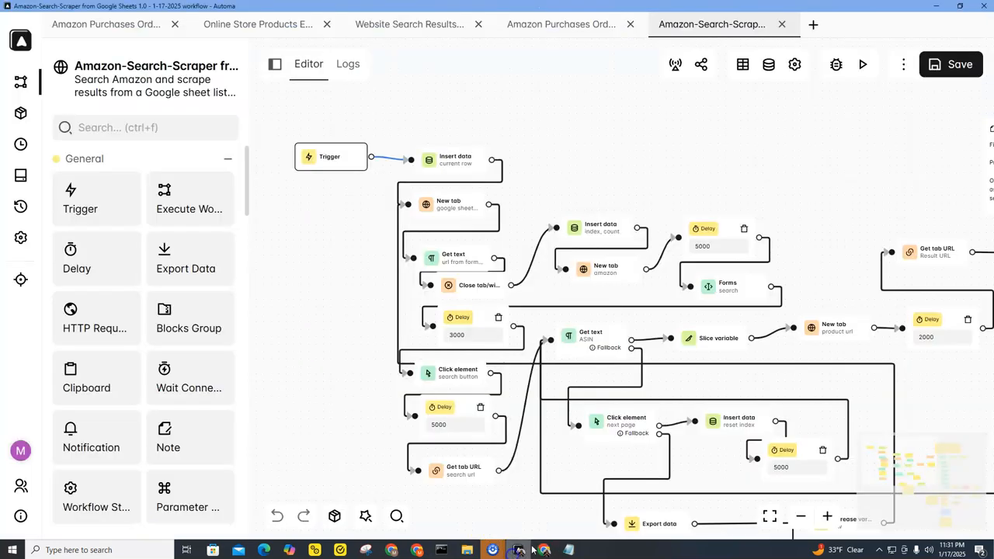
{"action": "scroll", "coordinate": [783, 284], "scroll_direction": "down", "scroll_amount": 1}
{"action": "scroll", "coordinate": [819, 271], "scroll_direction": "down", "scroll_amount": 2}
{"action": "left_click_drag", "start_coordinate": [665, 133], "coordinate": [397, 90]}
{"action": "left_click_drag", "start_coordinate": [812, 326], "coordinate": [691, 209]}
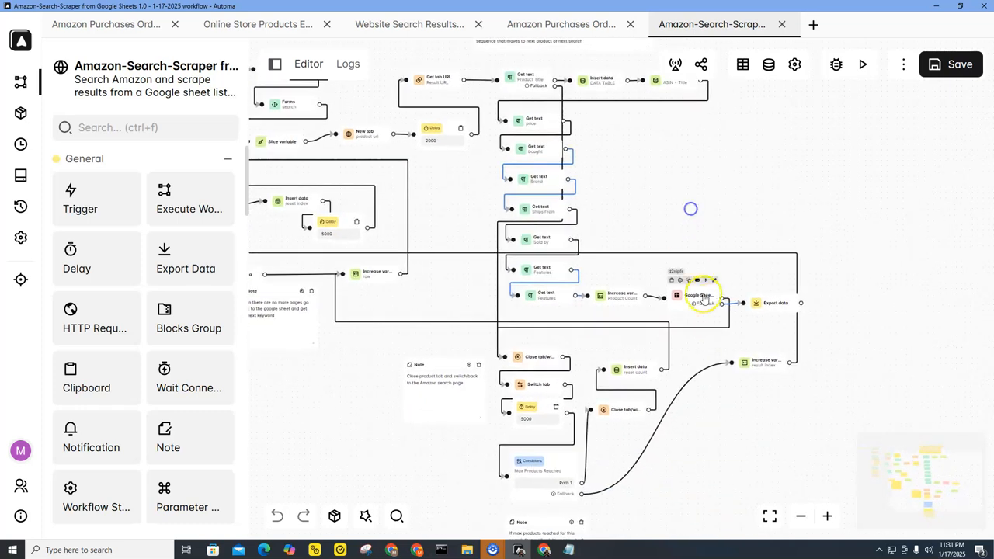
{"action": "scroll", "coordinate": [706, 306], "scroll_direction": "up", "scroll_amount": 2}
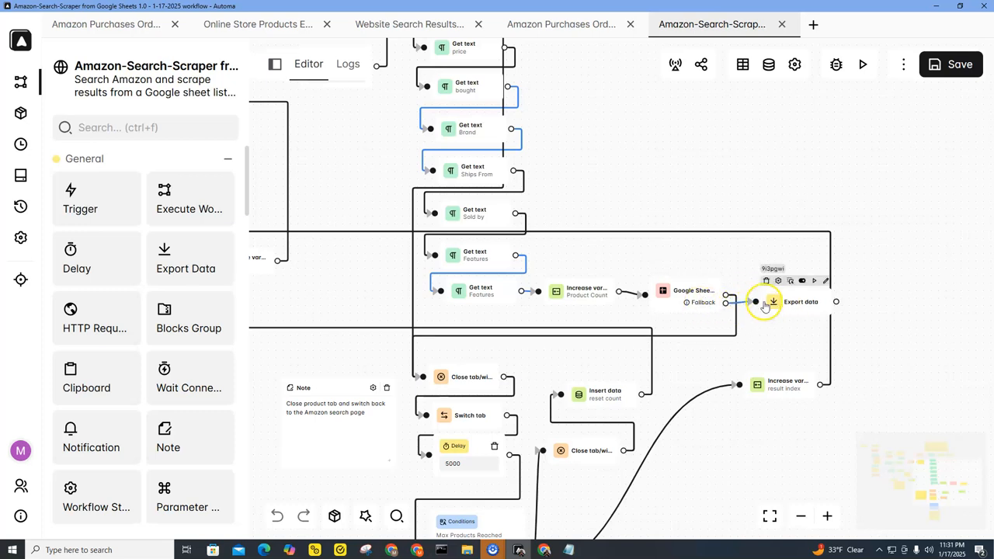
{"action": "left_click_drag", "start_coordinate": [792, 310], "coordinate": [812, 306]}
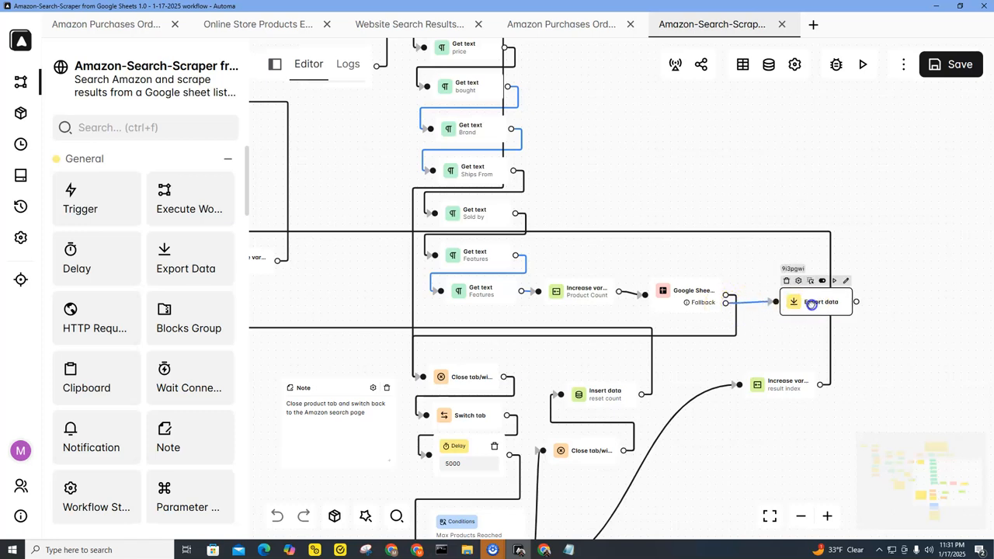
Review the Export data block's settings, especially its export file name, and return to the block list.
{"action": "double_click", "coordinate": [815, 307]}
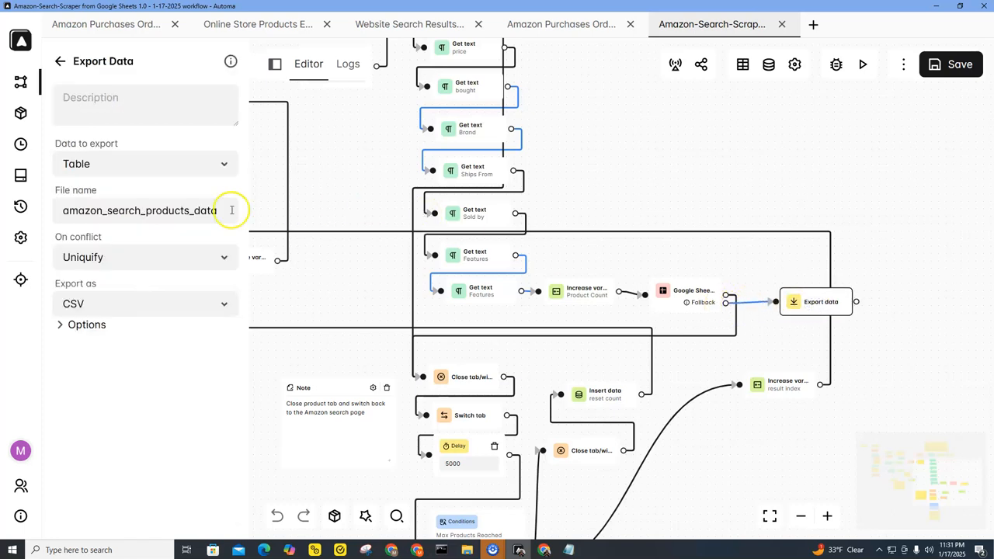
{"action": "left_click_drag", "start_coordinate": [63, 210], "coordinate": [219, 209]}
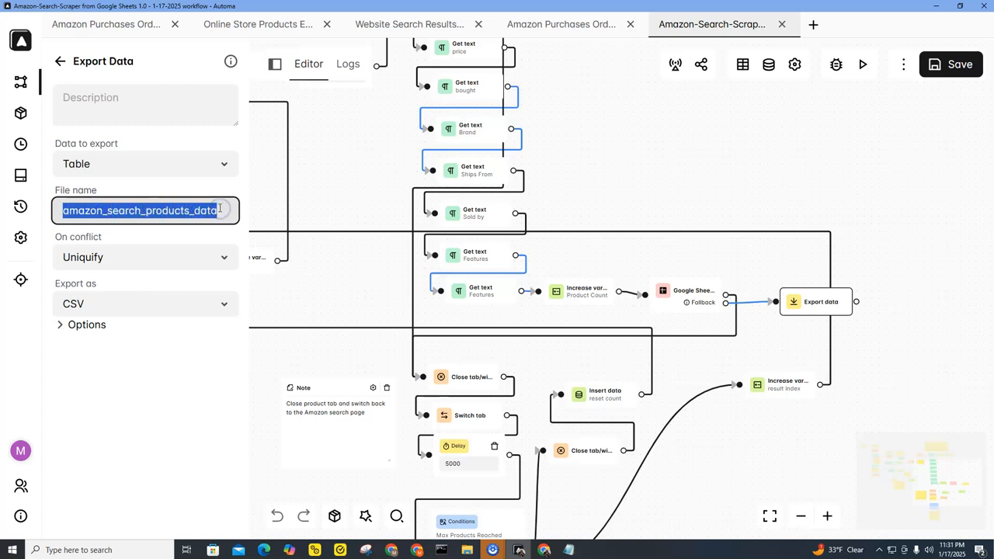
{"action": "left_click", "coordinate": [59, 60]}
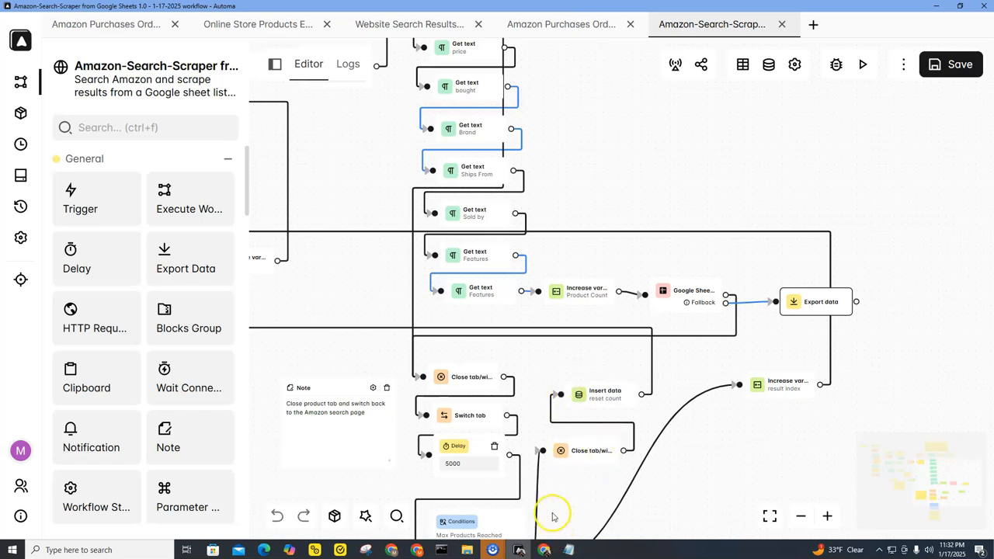
Switch back to the Amazon Searches spreadsheet and add a new blank sheet after Keywords.
{"action": "left_click", "coordinate": [544, 550]}
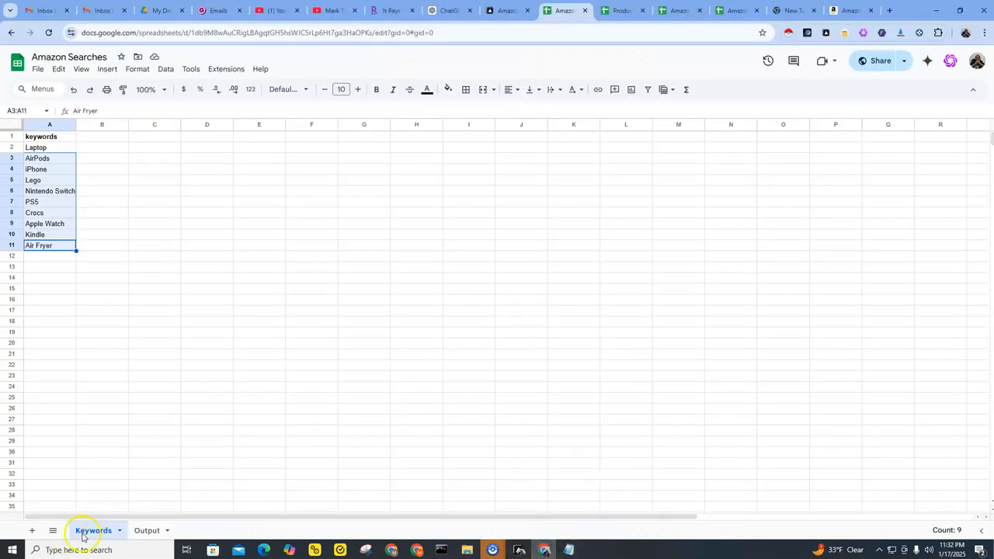
{"action": "left_click", "coordinate": [32, 531]}
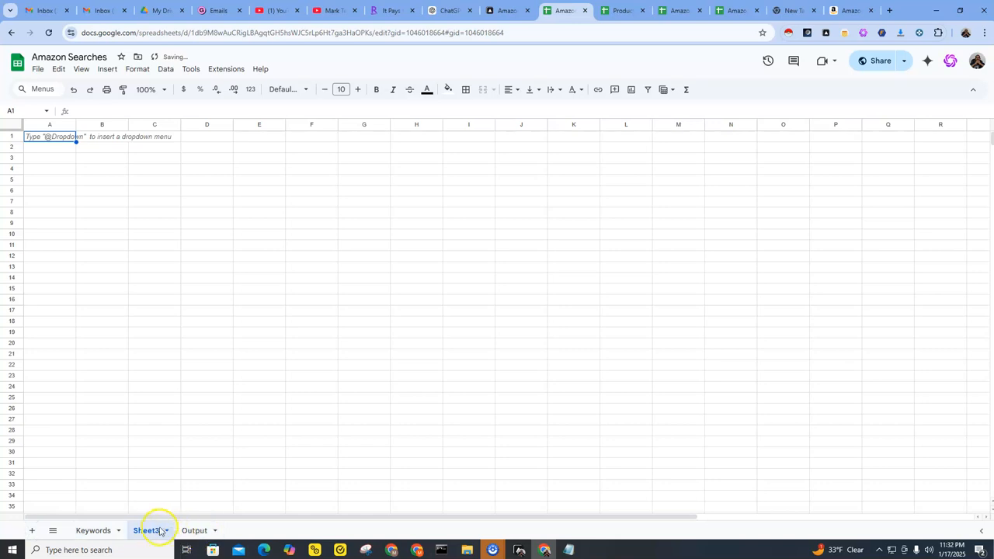
Start a file import into the new sheet and upload unnamed (60) from the Downloads folder.
{"action": "left_click", "coordinate": [35, 71]}
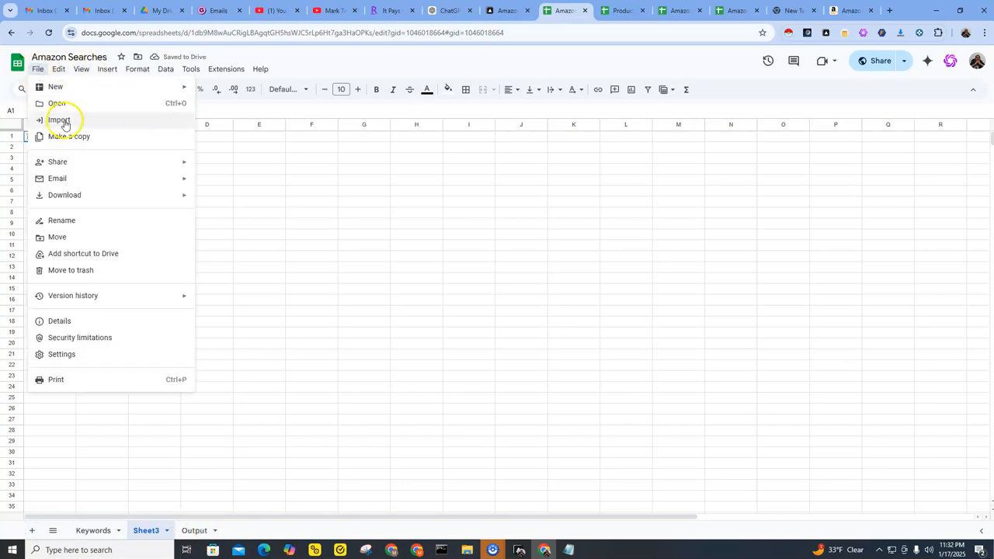
{"action": "left_click", "coordinate": [59, 121]}
{"action": "left_click", "coordinate": [409, 178]}
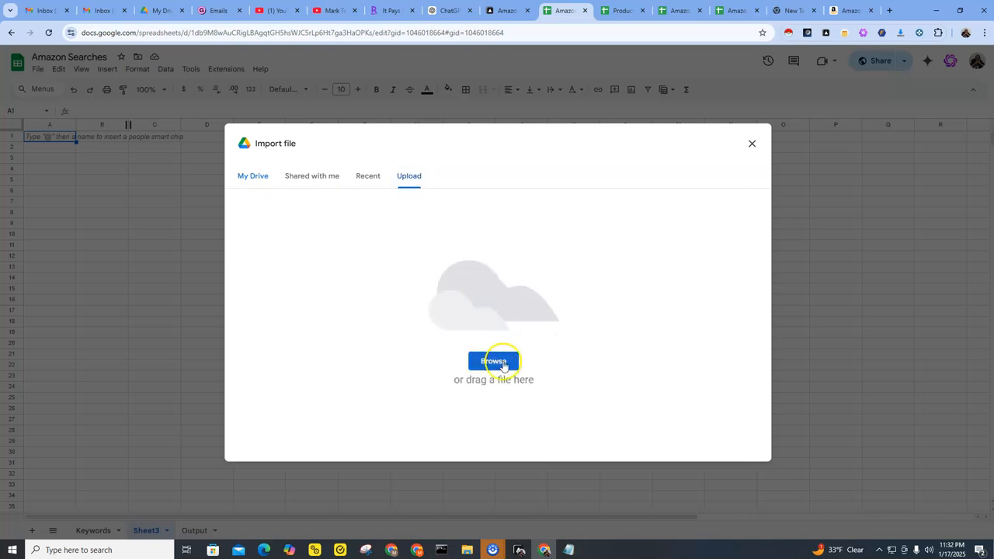
{"action": "left_click", "coordinate": [493, 360]}
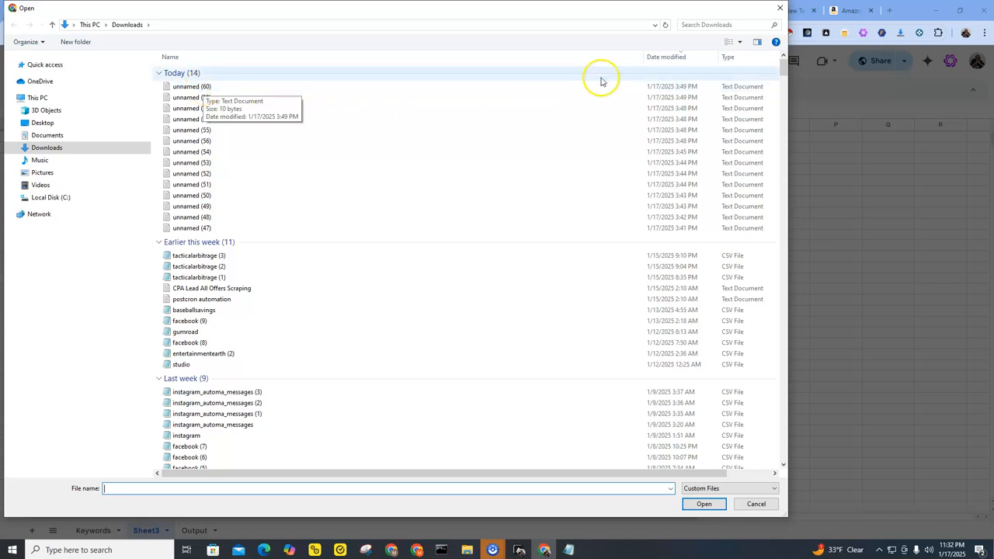
{"action": "left_click", "coordinate": [182, 86]}
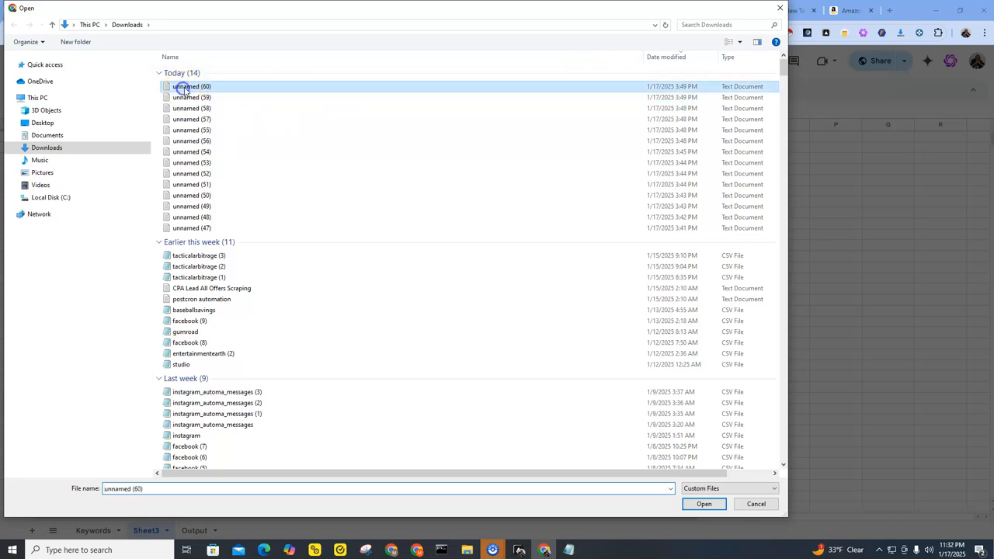
{"action": "left_click", "coordinate": [704, 505]}
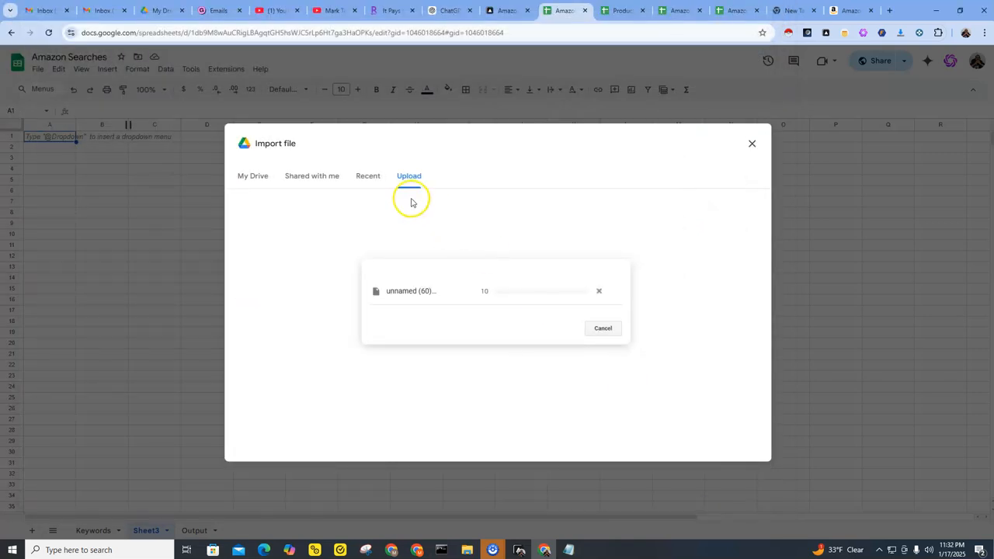
Import the uploaded file with the location set to Replace current sheet, and clear the imported value from cell A1.
{"action": "left_click", "coordinate": [450, 300]}
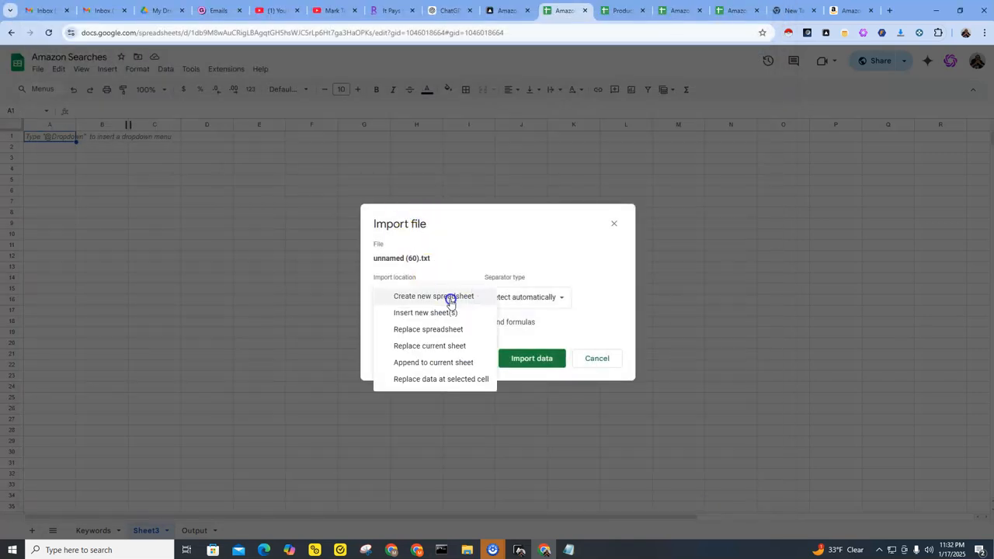
{"action": "left_click", "coordinate": [443, 346]}
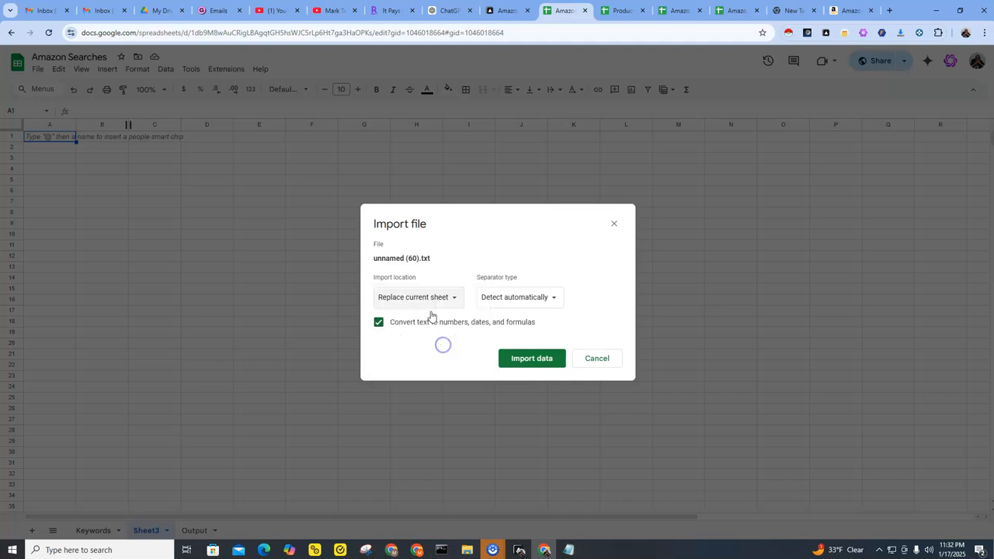
{"action": "left_click", "coordinate": [454, 298]}
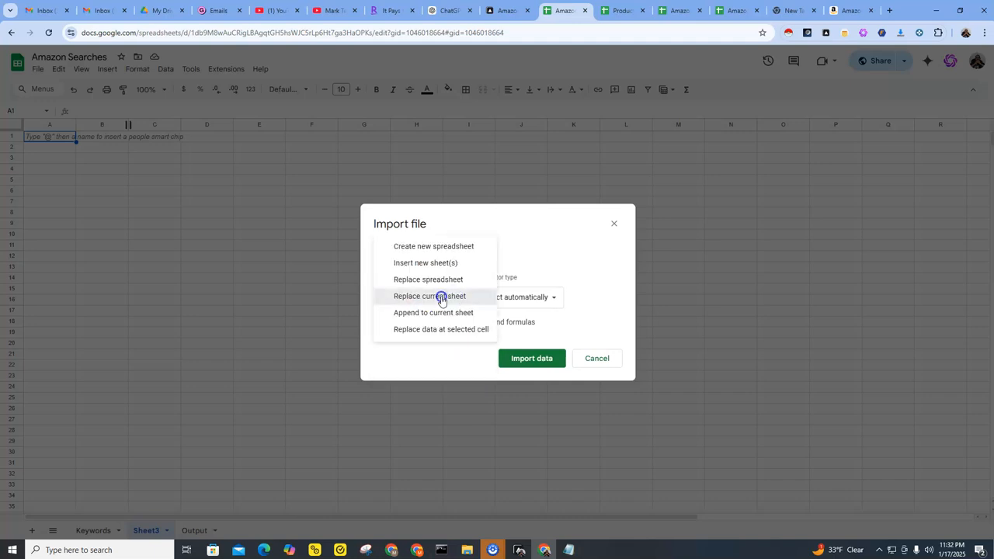
{"action": "left_click", "coordinate": [443, 297]}
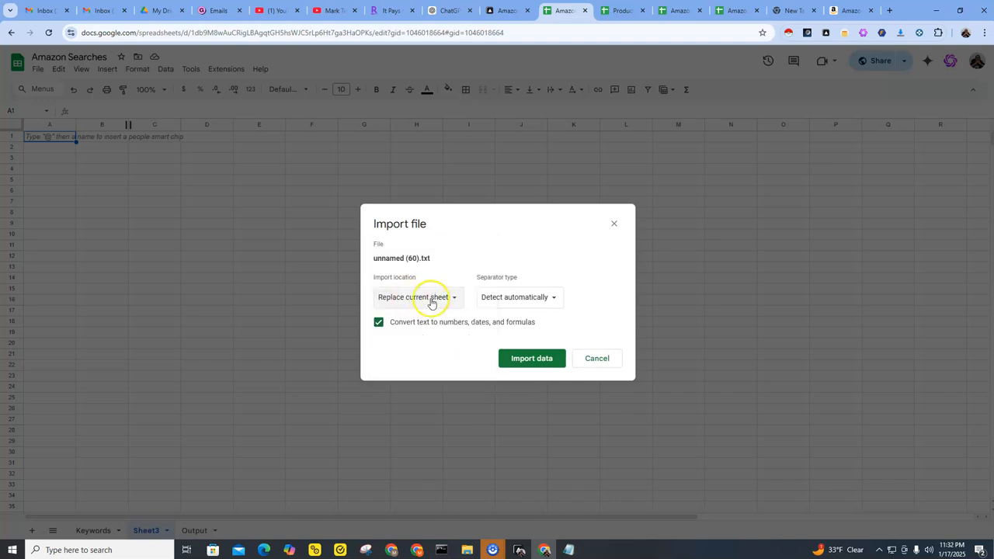
{"action": "left_click", "coordinate": [531, 358]}
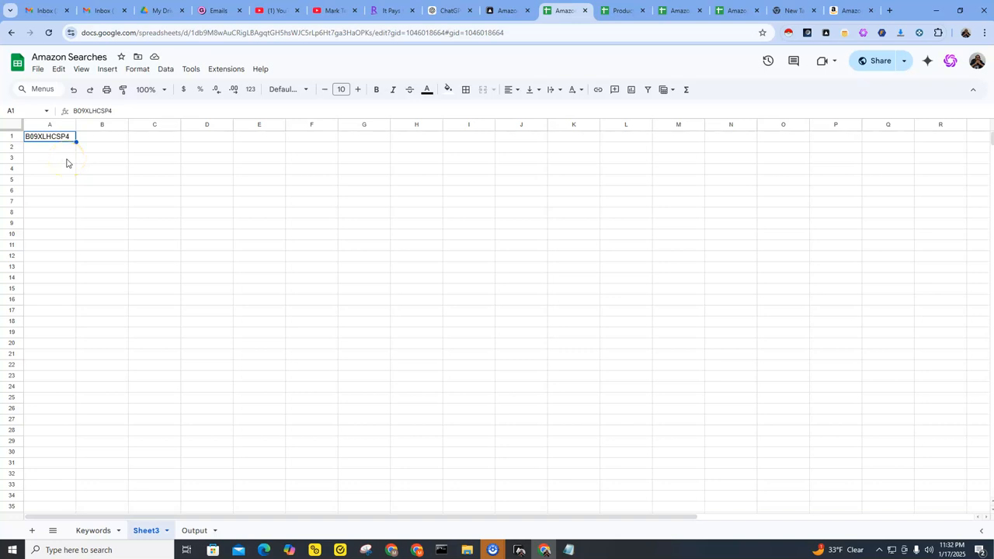
{"action": "key", "text": "Delete"}
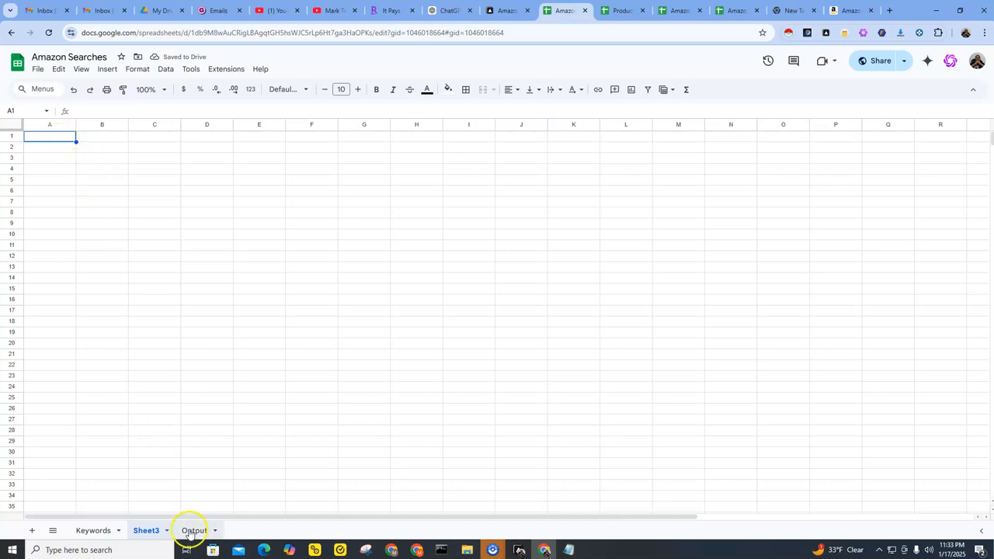
Reorder the sheets so that Output sits between Keywords and Sheet3.
{"action": "left_click_drag", "start_coordinate": [194, 530], "coordinate": [140, 526]}
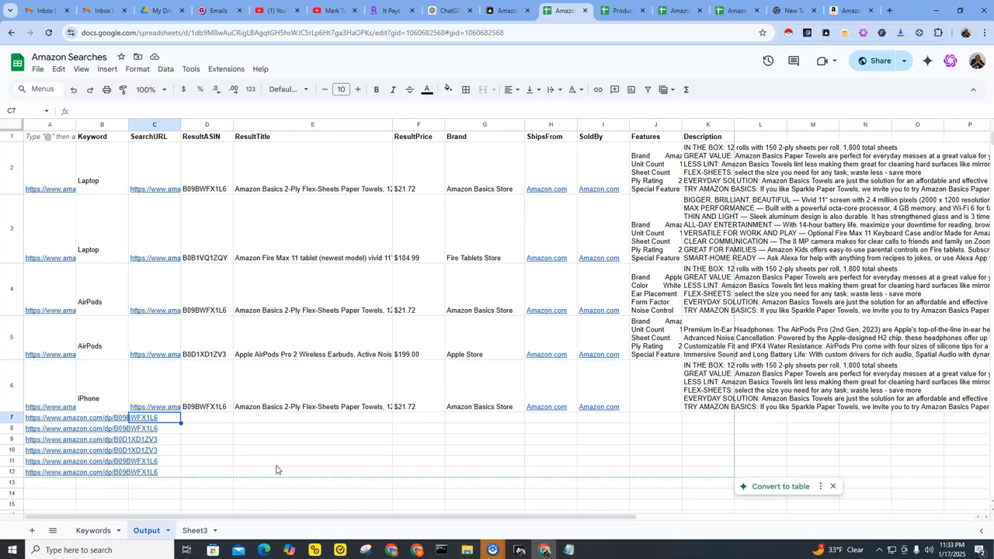
Browse the Automa Marketplace workflows shared by the author of the Amazon search scraper, and return to the Output sheet.
{"action": "left_click", "coordinate": [498, 14]}
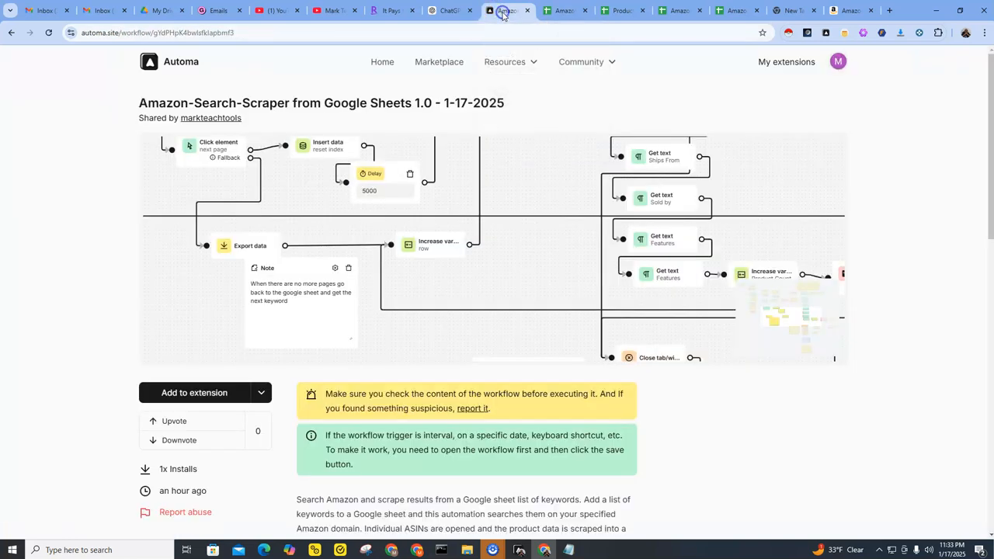
{"action": "left_click", "coordinate": [200, 118]}
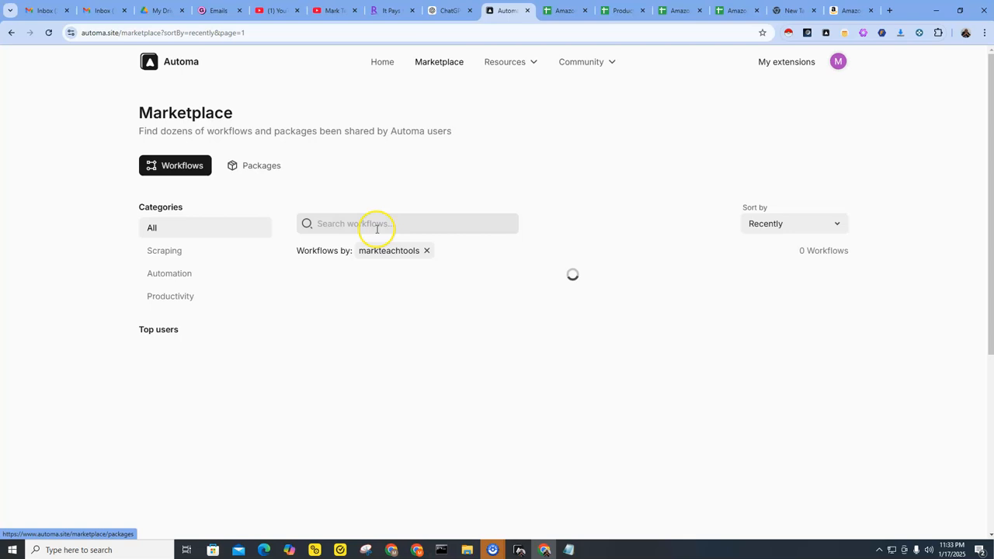
{"action": "scroll", "coordinate": [497, 362], "scroll_direction": "down", "scroll_amount": 1}
{"action": "scroll", "coordinate": [495, 362], "scroll_direction": "down", "scroll_amount": 1}
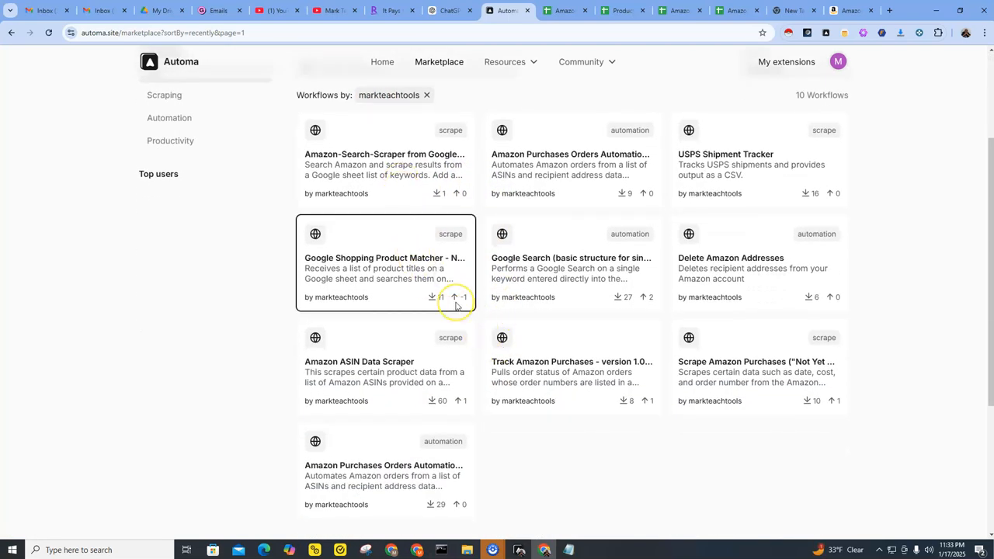
{"action": "scroll", "coordinate": [598, 342], "scroll_direction": "down", "scroll_amount": 1}
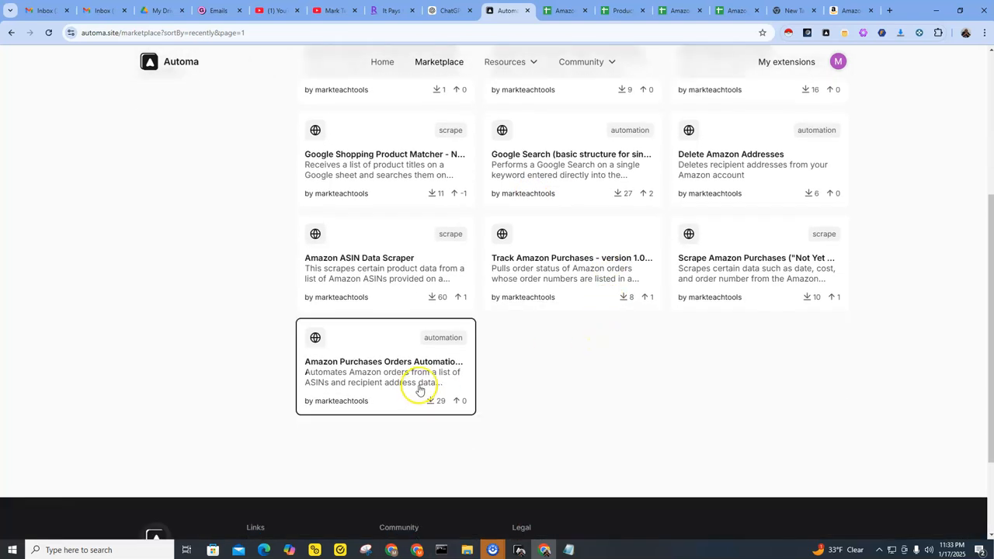
{"action": "scroll", "coordinate": [497, 384], "scroll_direction": "up", "scroll_amount": 3}
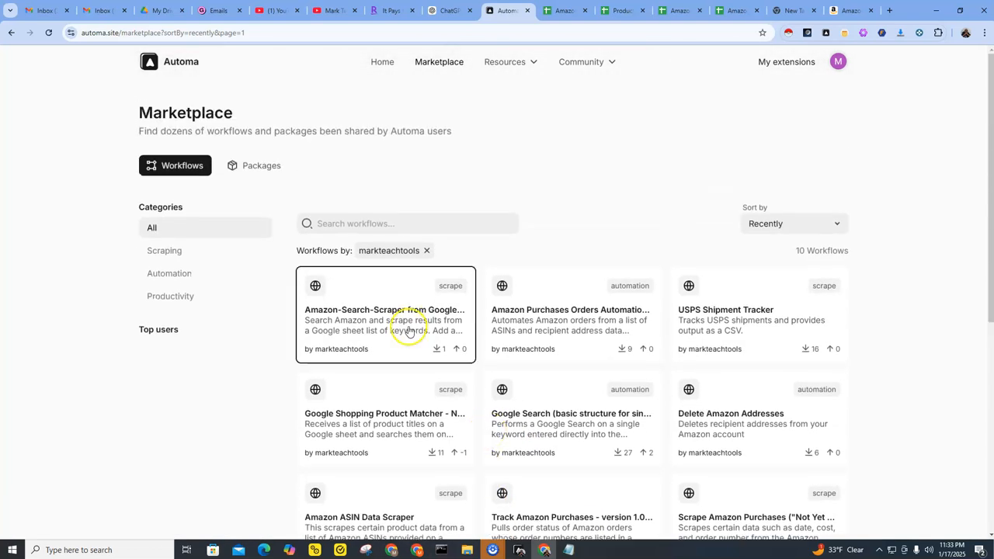
{"action": "scroll", "coordinate": [406, 329], "scroll_direction": "down", "scroll_amount": 2}
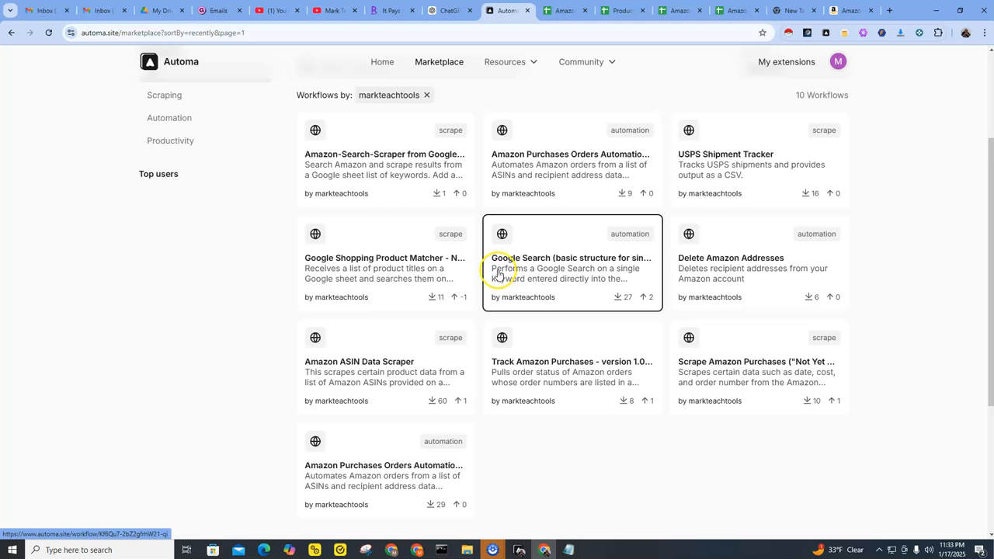
{"action": "scroll", "coordinate": [544, 445], "scroll_direction": "up", "scroll_amount": 2}
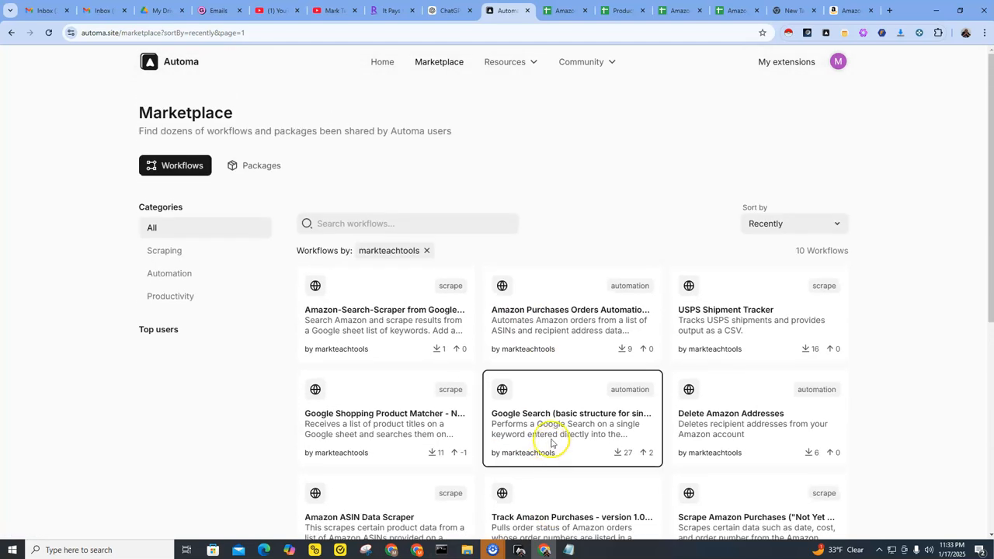
{"action": "scroll", "coordinate": [575, 384], "scroll_direction": "down", "scroll_amount": 2}
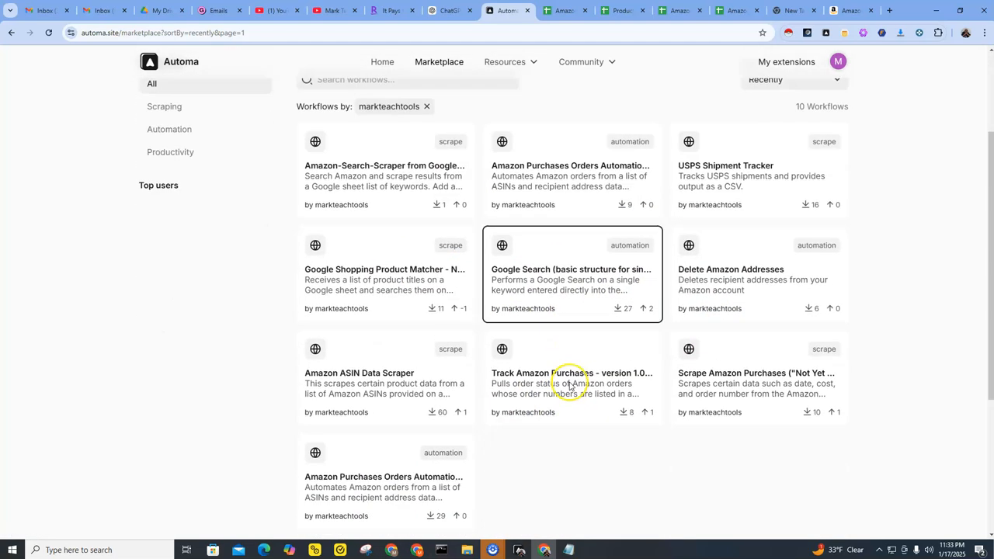
{"action": "scroll", "coordinate": [556, 385], "scroll_direction": "down", "scroll_amount": 1}
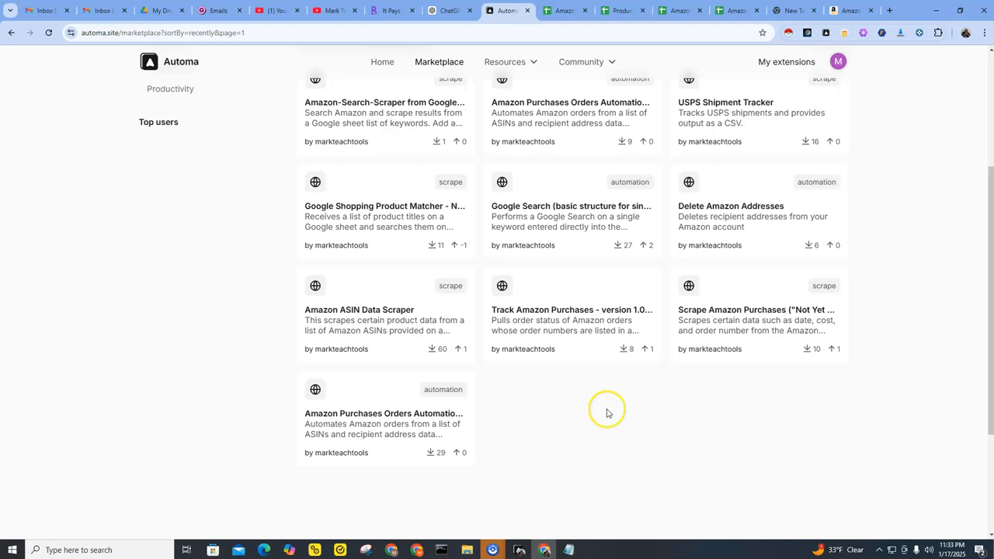
{"action": "scroll", "coordinate": [608, 416], "scroll_direction": "up", "scroll_amount": 2}
{"action": "scroll", "coordinate": [608, 411], "scroll_direction": "up", "scroll_amount": 2}
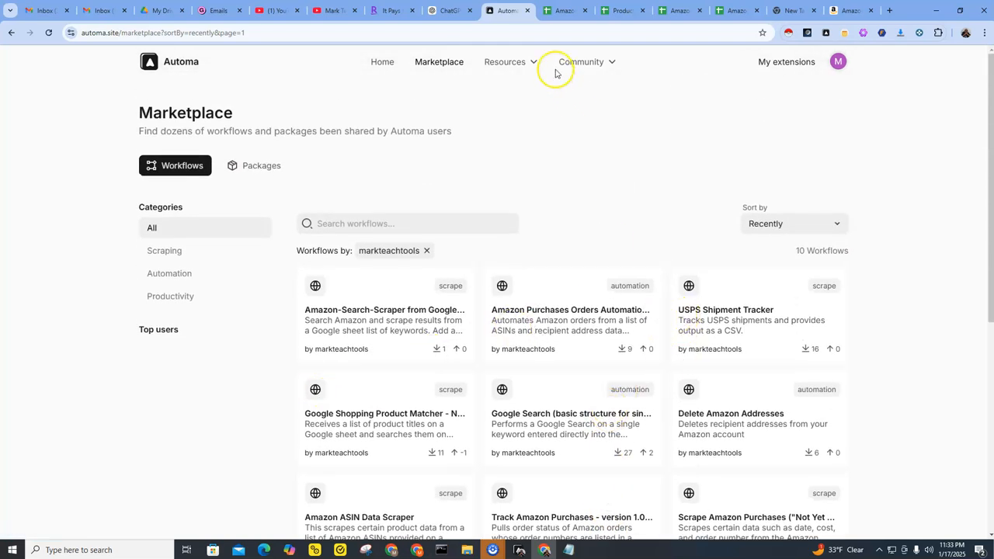
{"action": "left_click", "coordinate": [548, 10]}
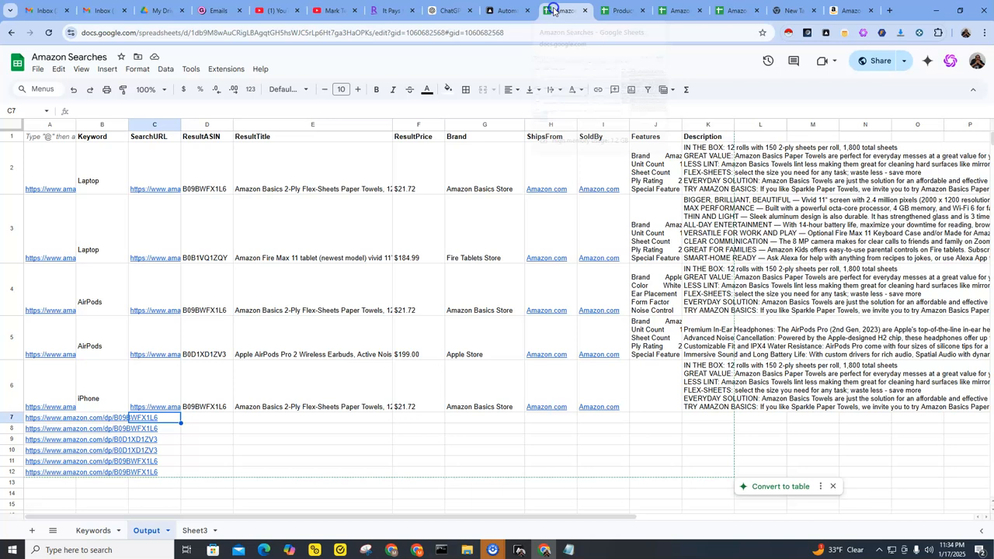